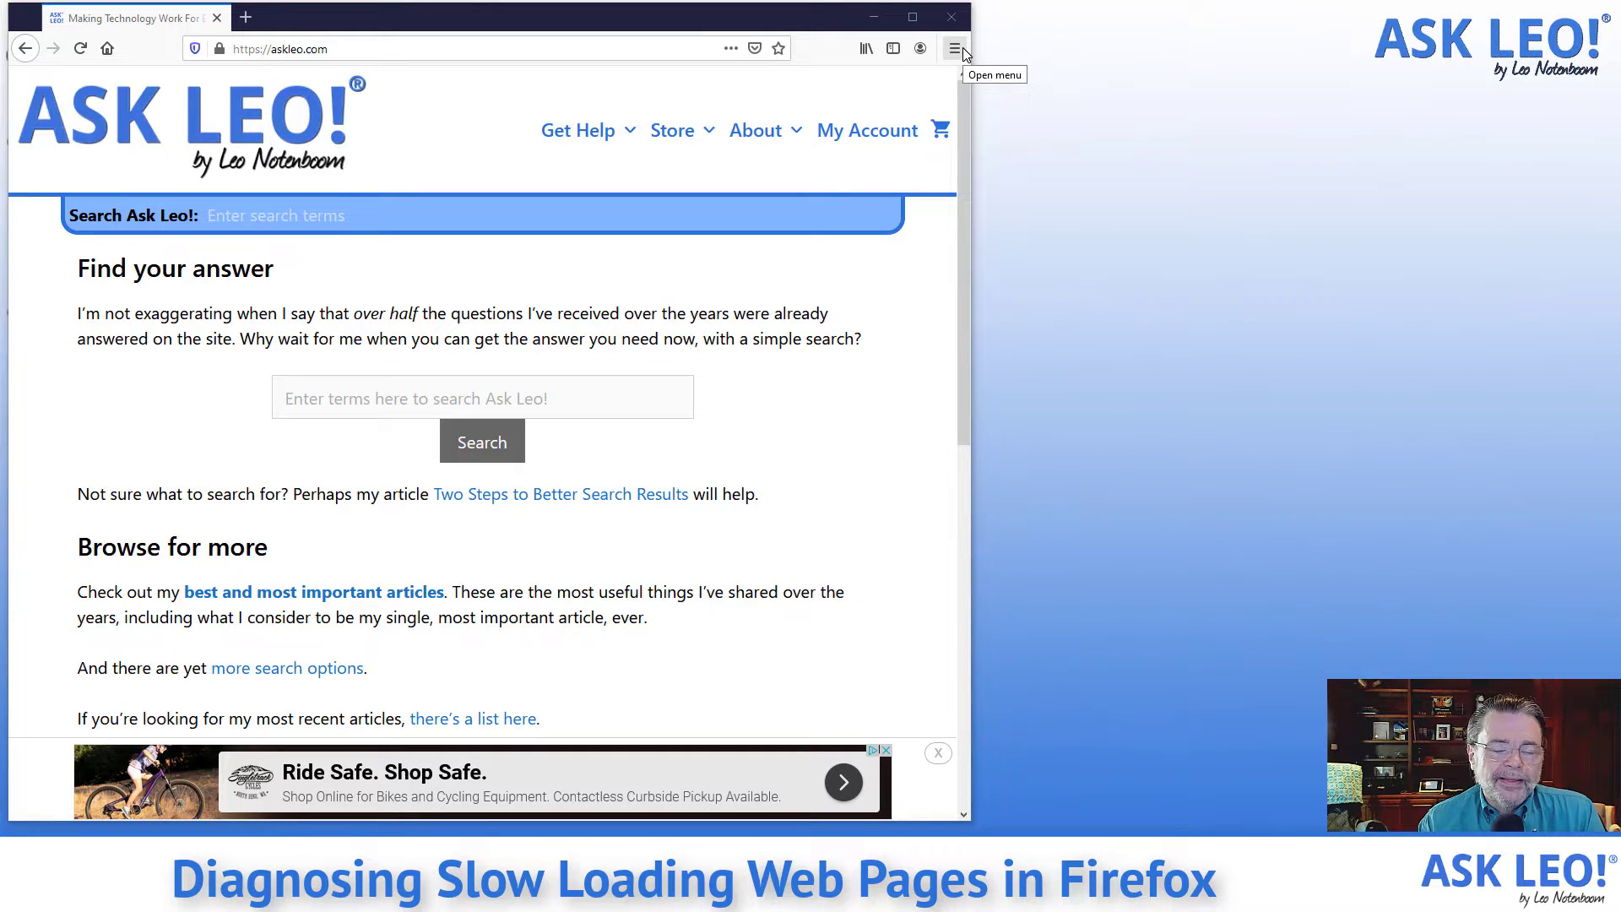
# Open the Network developer tool for askleo.com from the menu's Web Developer list
pyautogui.click(963, 48)
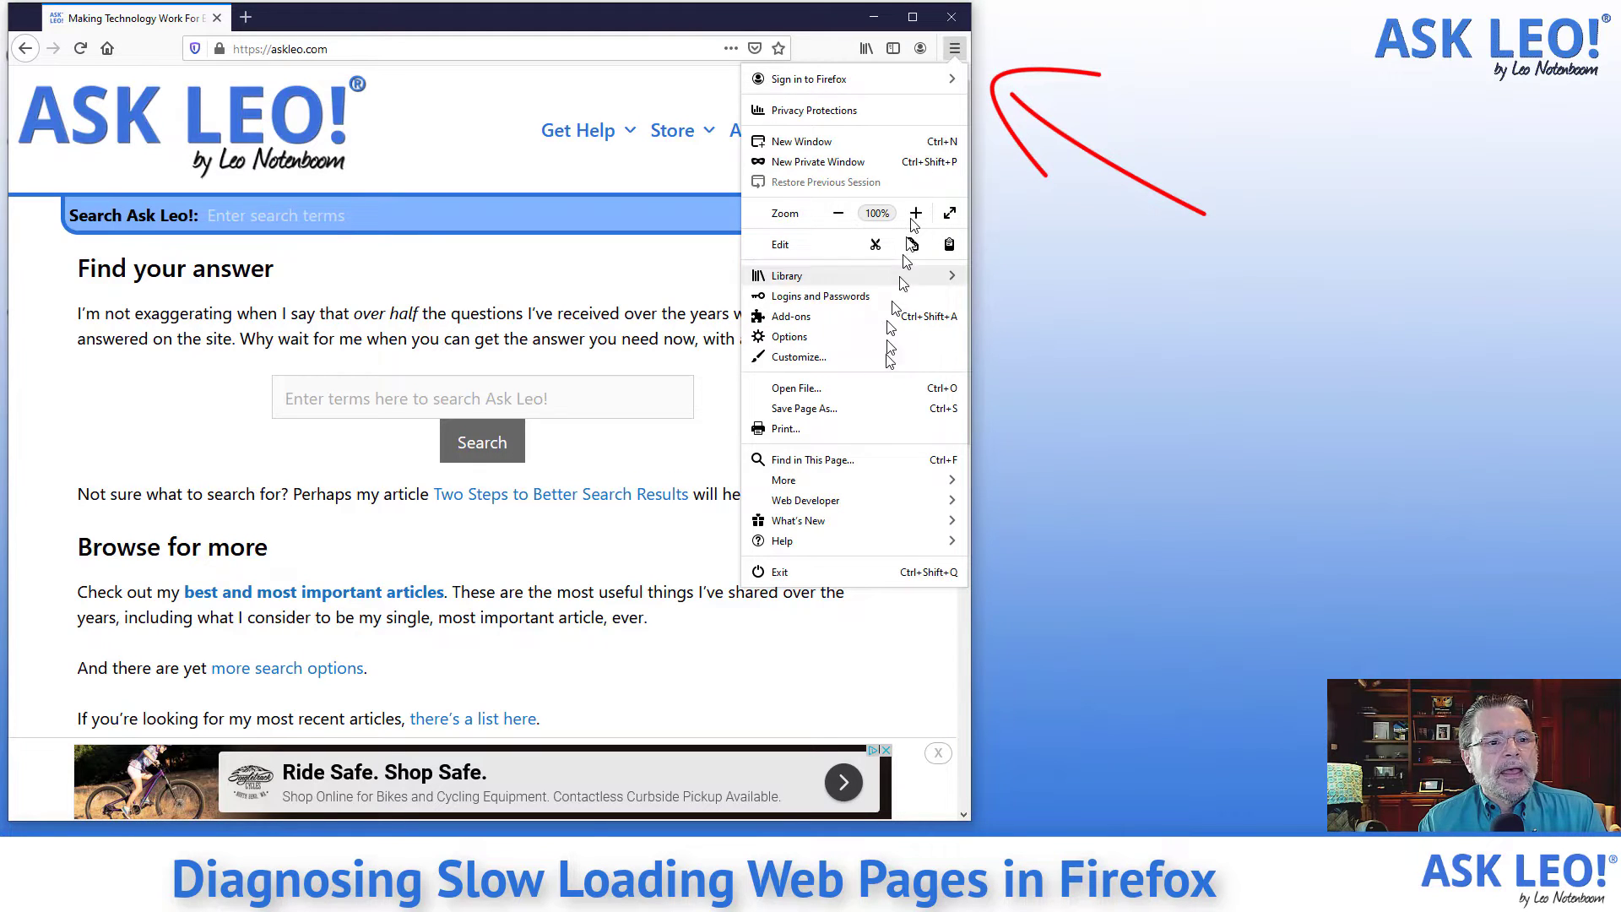
pyautogui.click(898, 502)
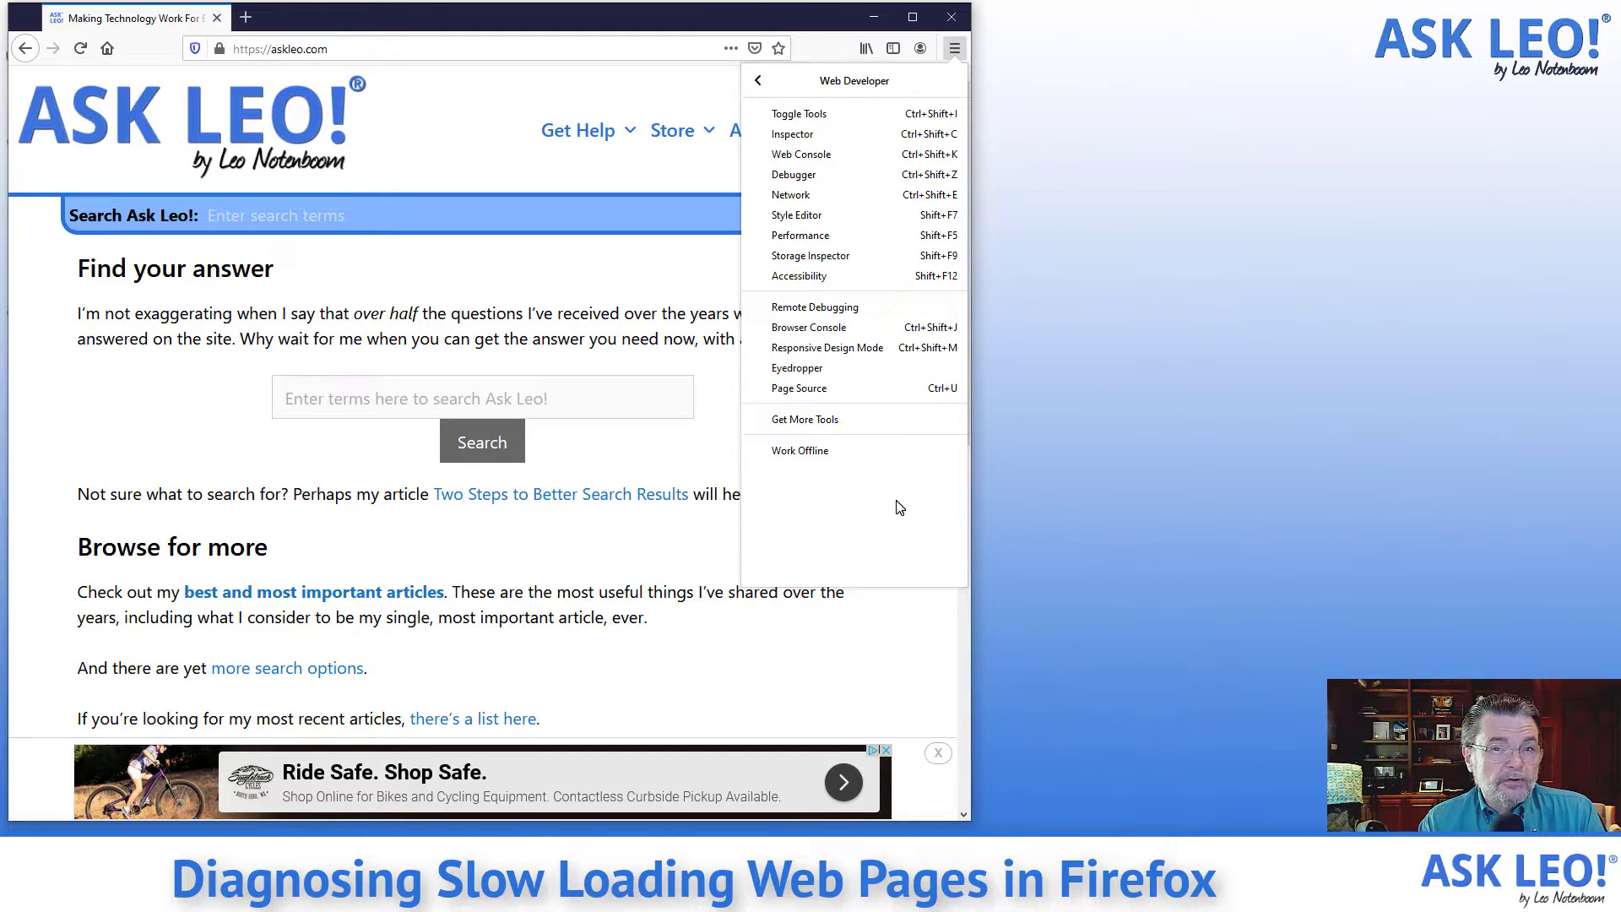
pyautogui.click(851, 200)
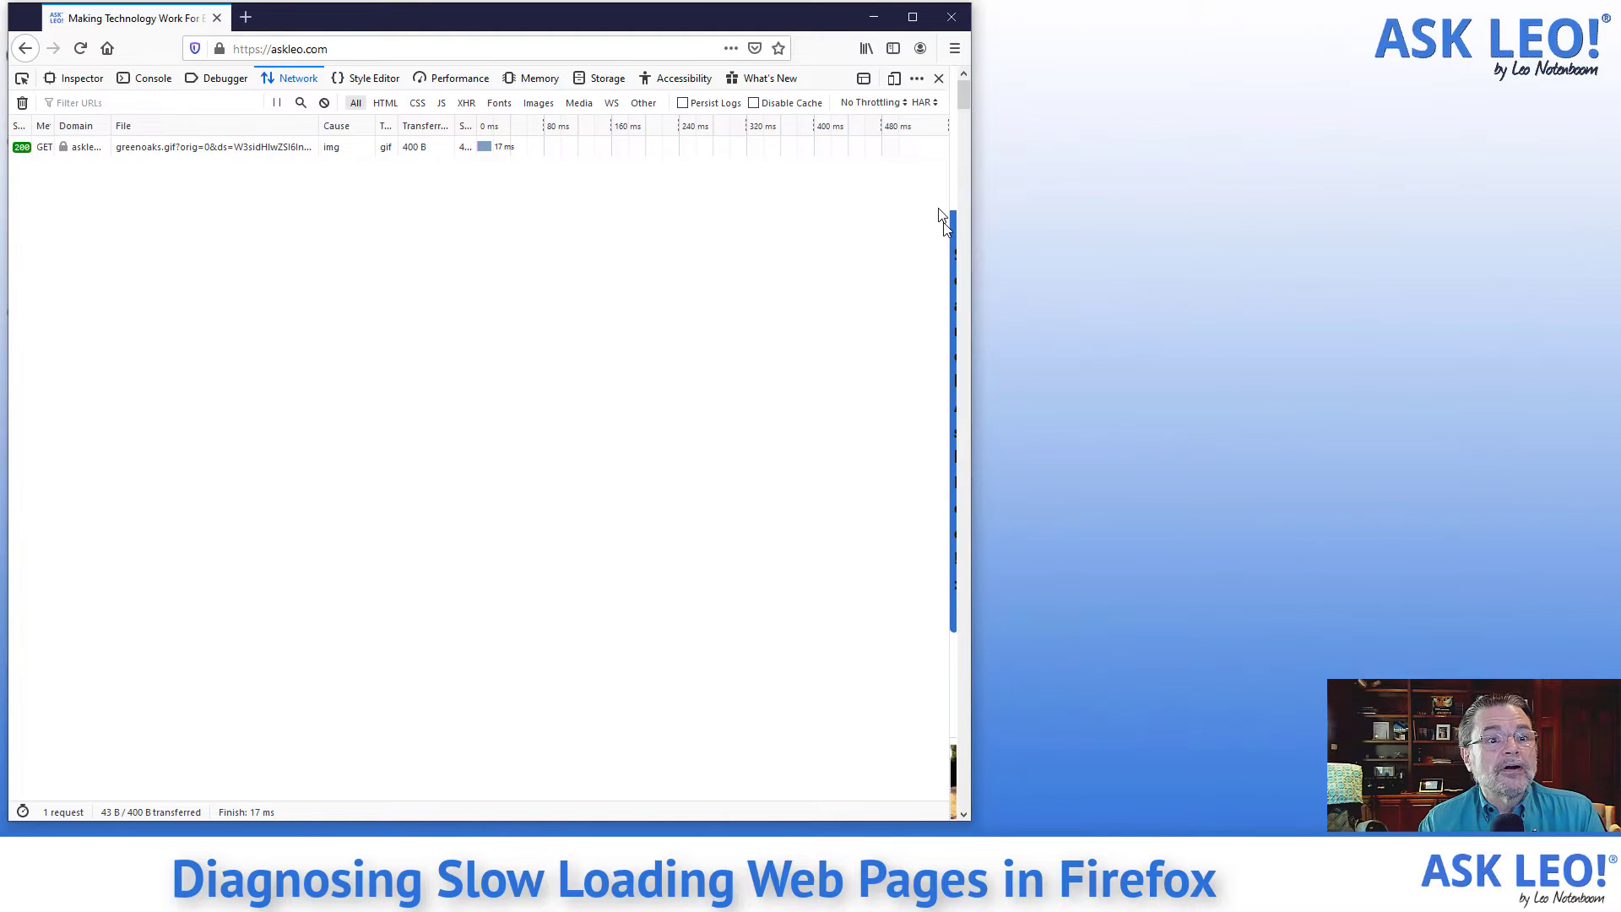
# Shrink the devtools, dock them to the bottom, then dock them to the right of the page
pyautogui.moveTo(951, 128); pyautogui.dragTo(302, 141)
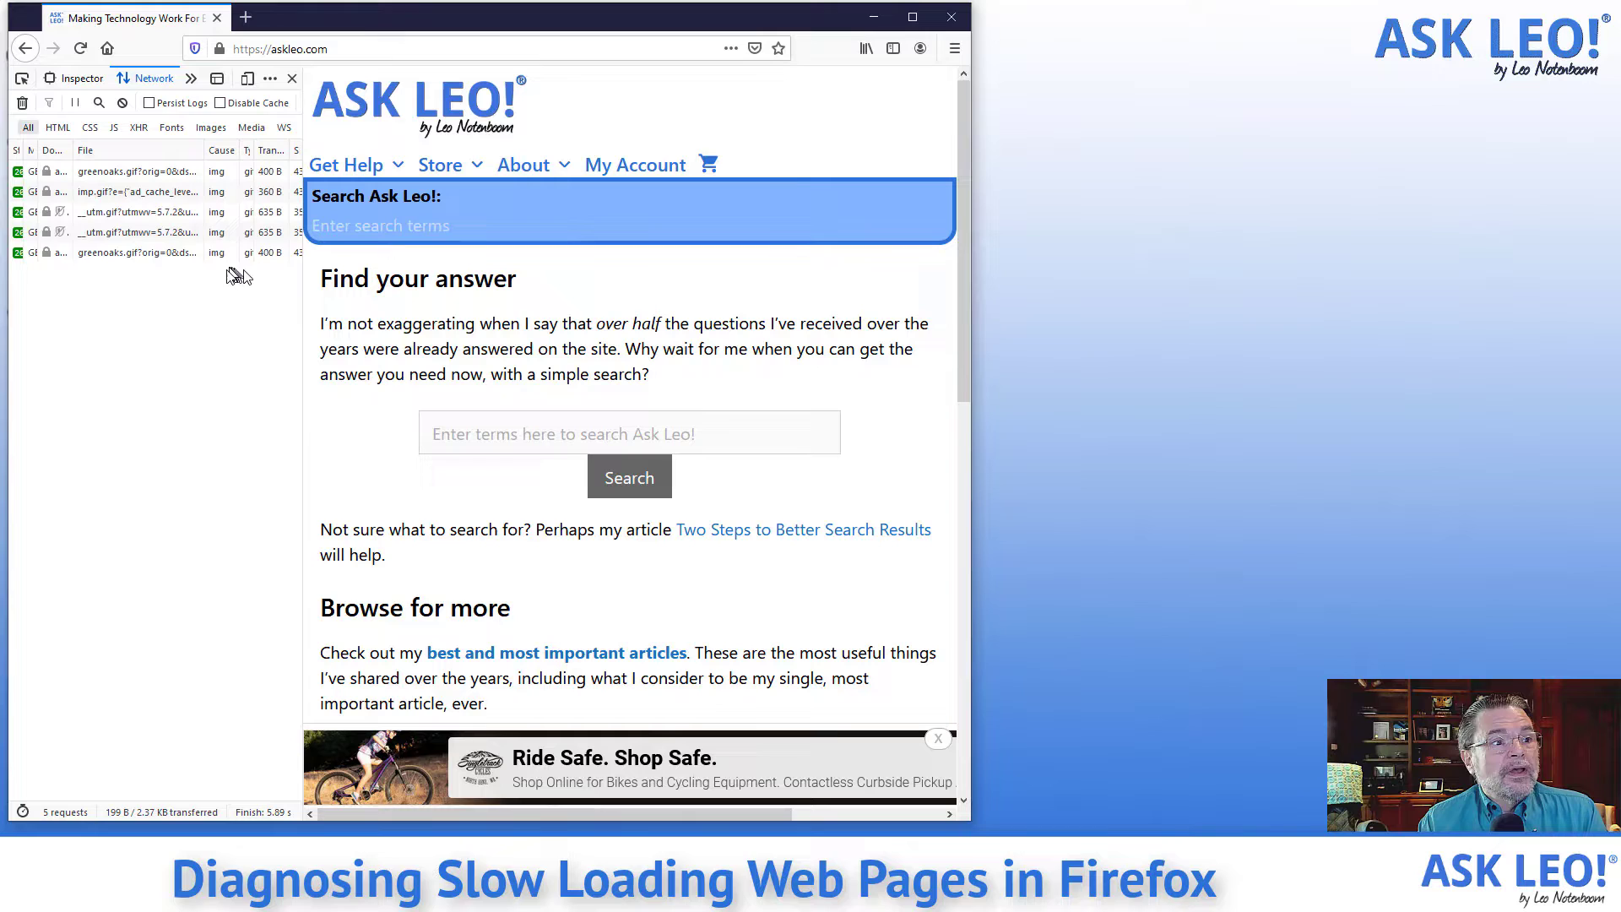
pyautogui.click(270, 78)
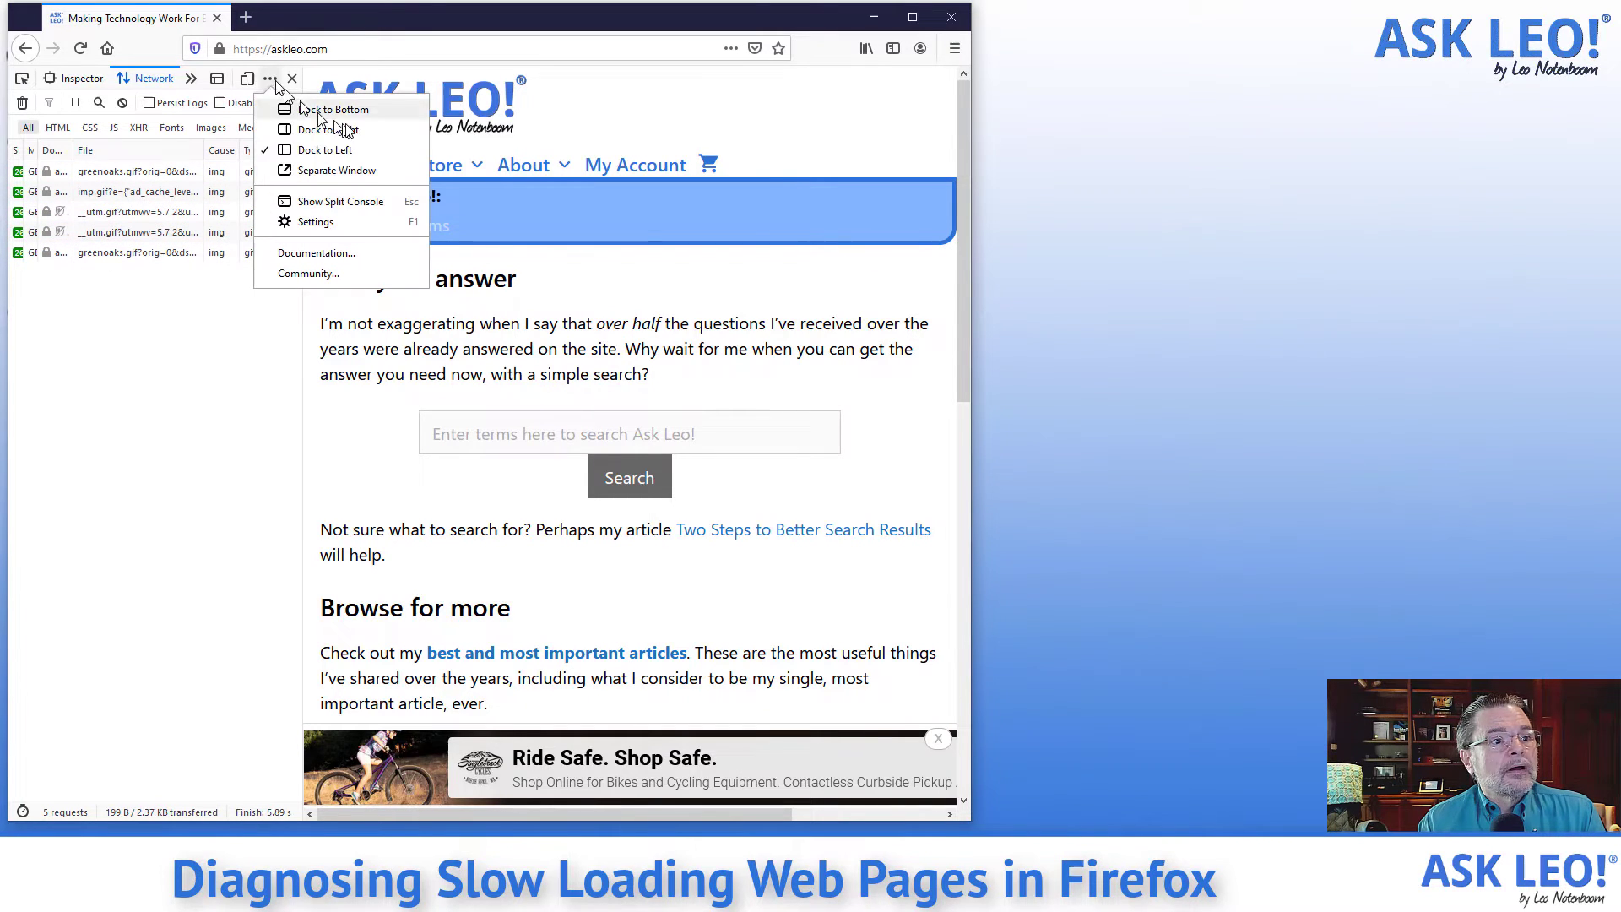
pyautogui.click(408, 112)
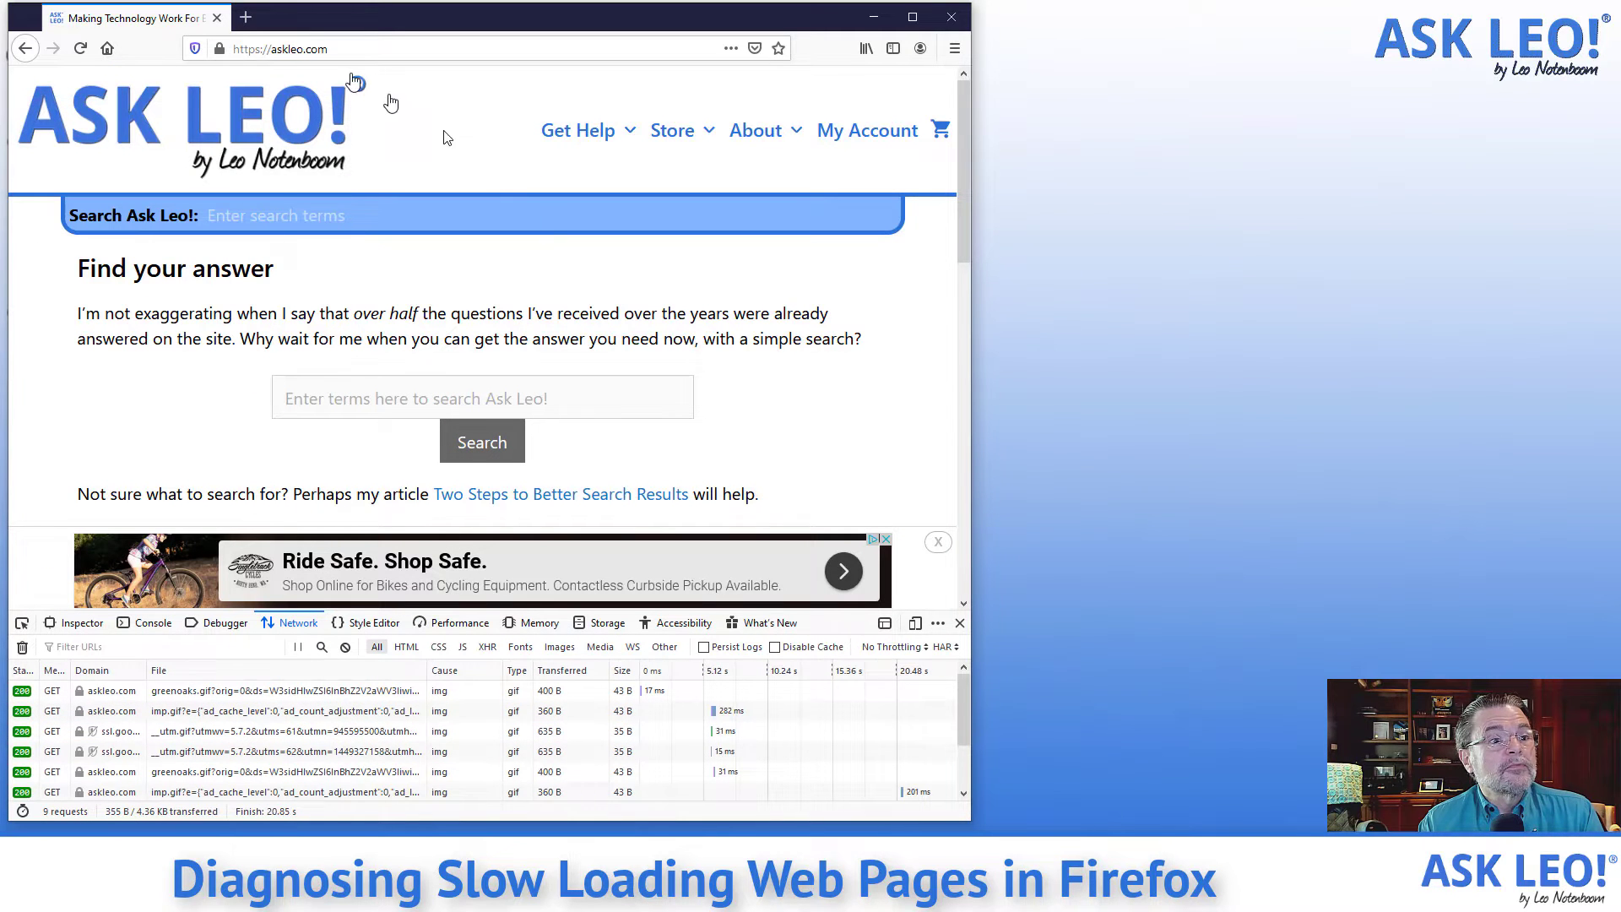
pyautogui.click(939, 624)
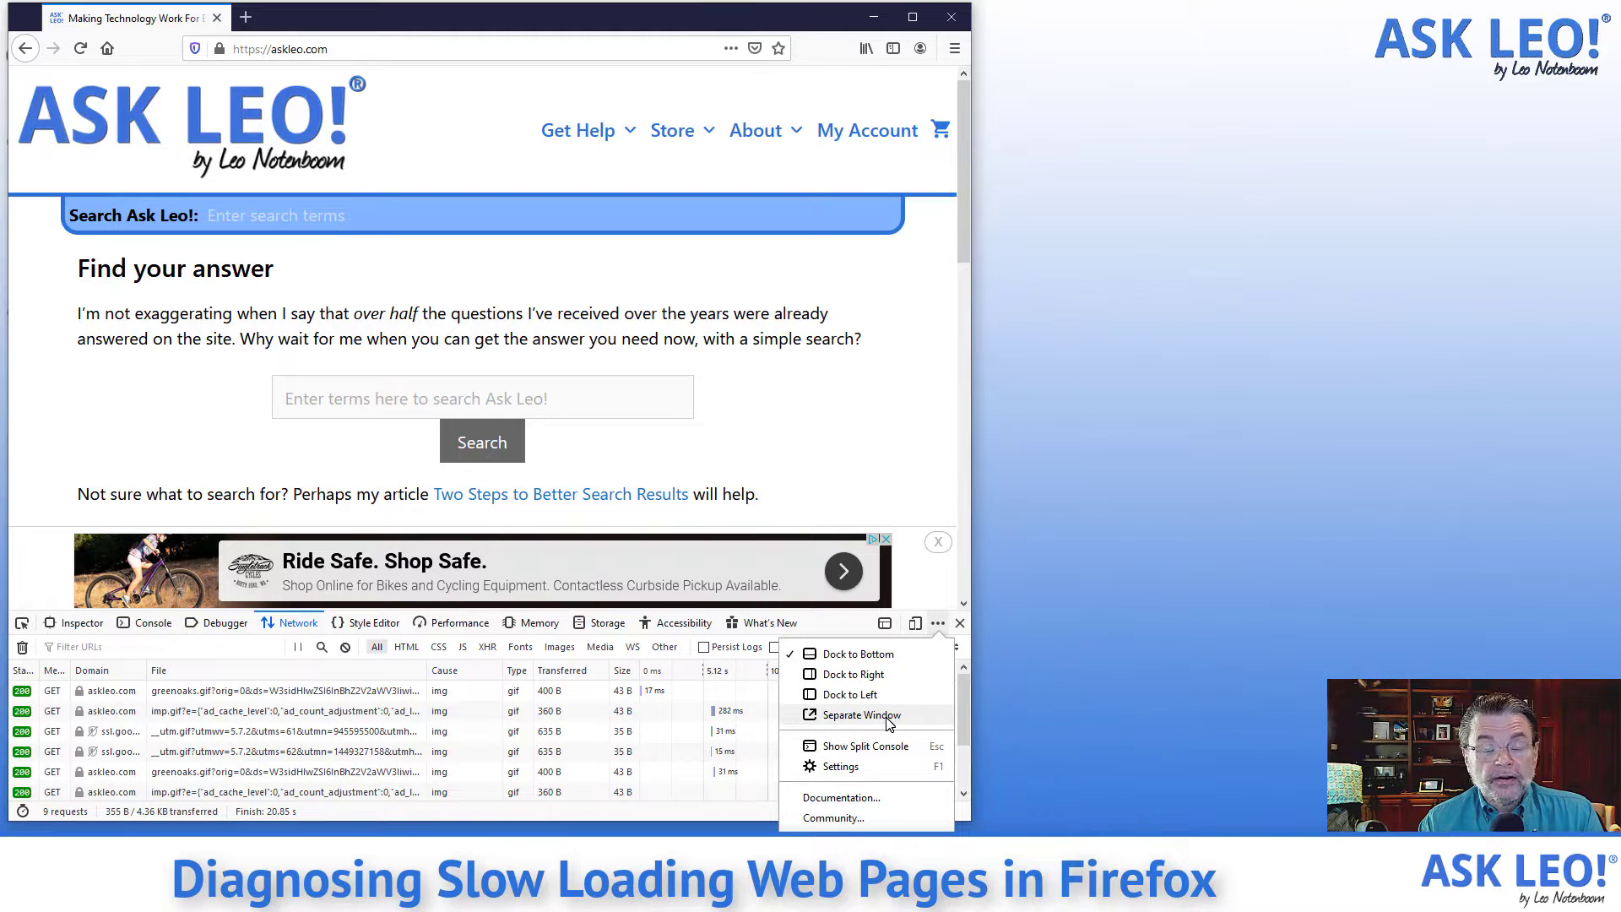
pyautogui.click(895, 674)
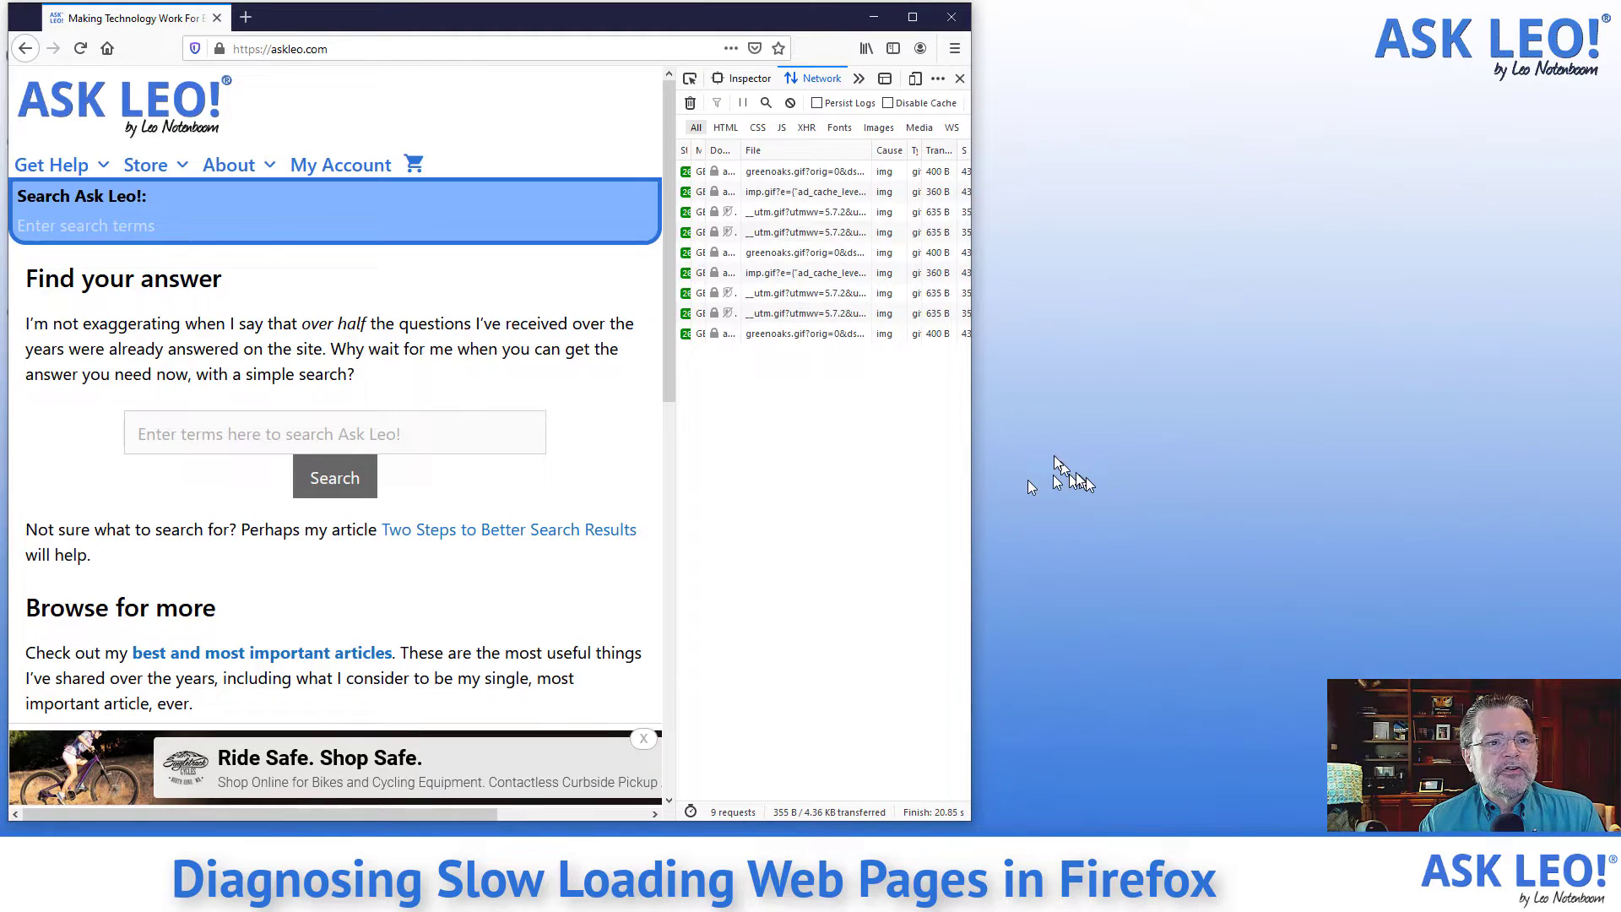
# Maximize Firefox and widen the Network panel to reveal domain, size and timing columns
pyautogui.doubleClick(773, 20)
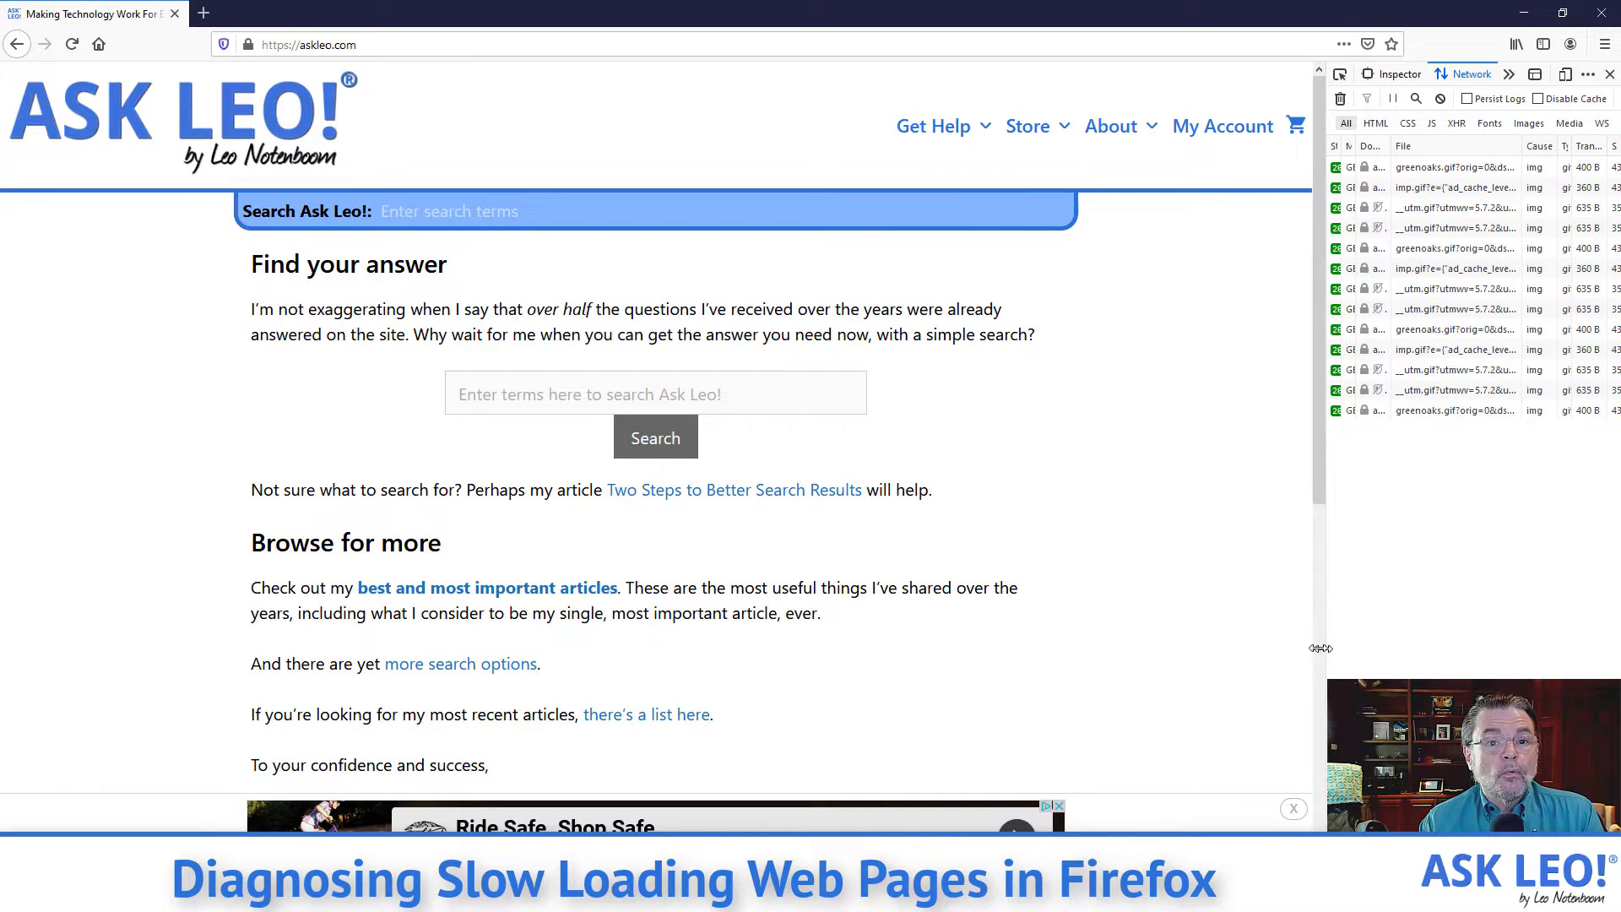
pyautogui.moveTo(1320, 647); pyautogui.dragTo(889, 597)
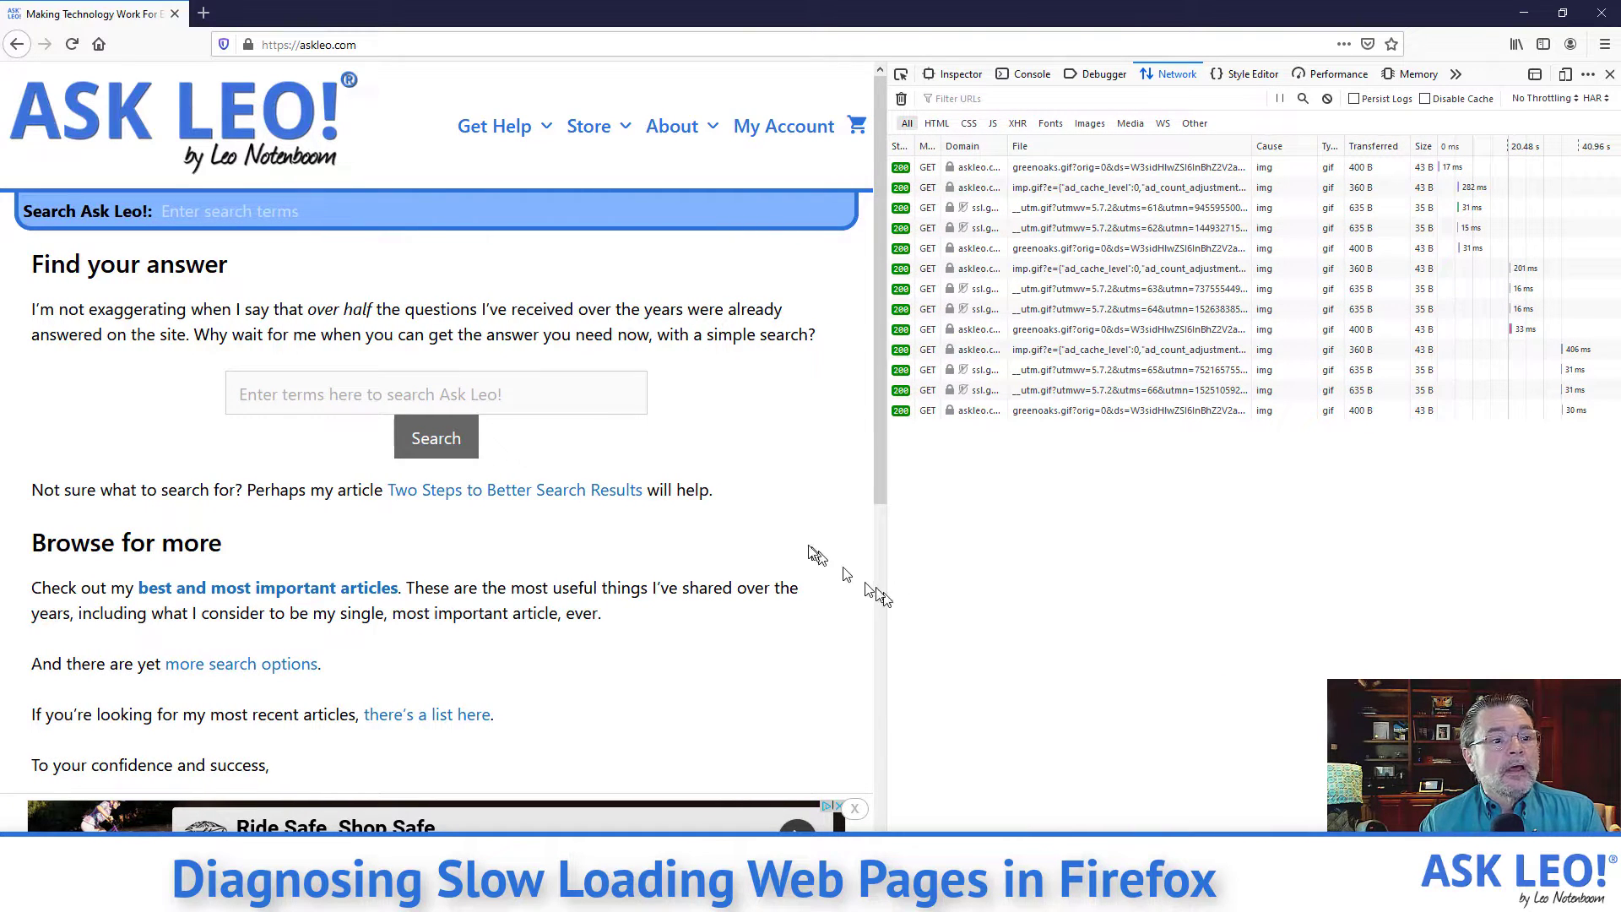
pyautogui.click(533, 43)
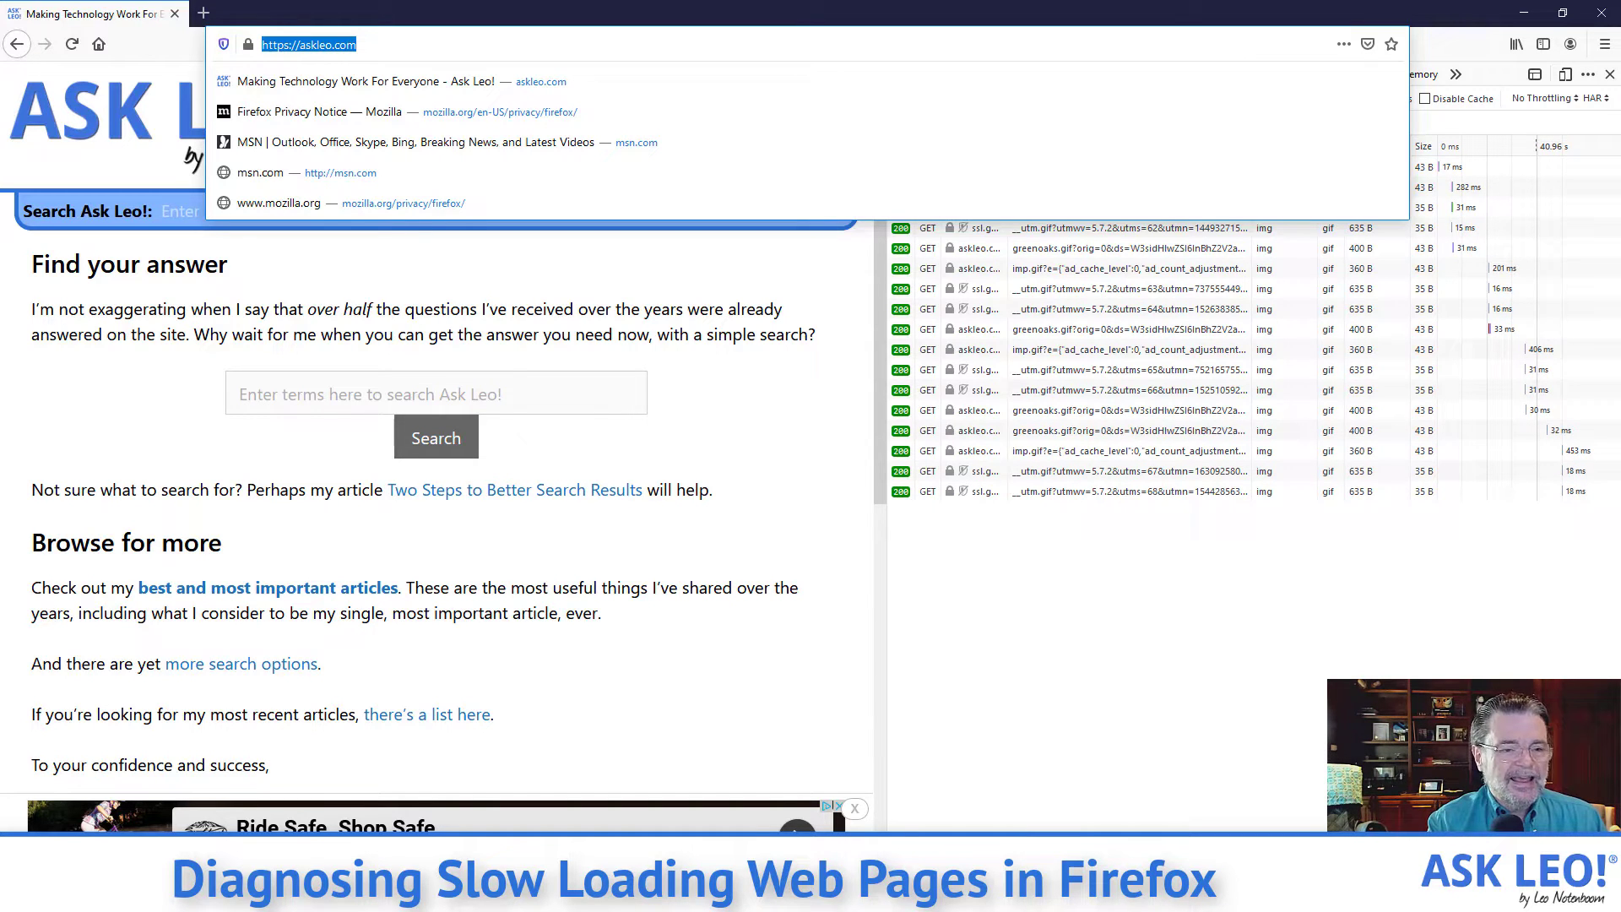
# Load msn.com so the Network panel records its image, script and beacon requests
pyautogui.write('msn.com')
pyautogui.press('Return')
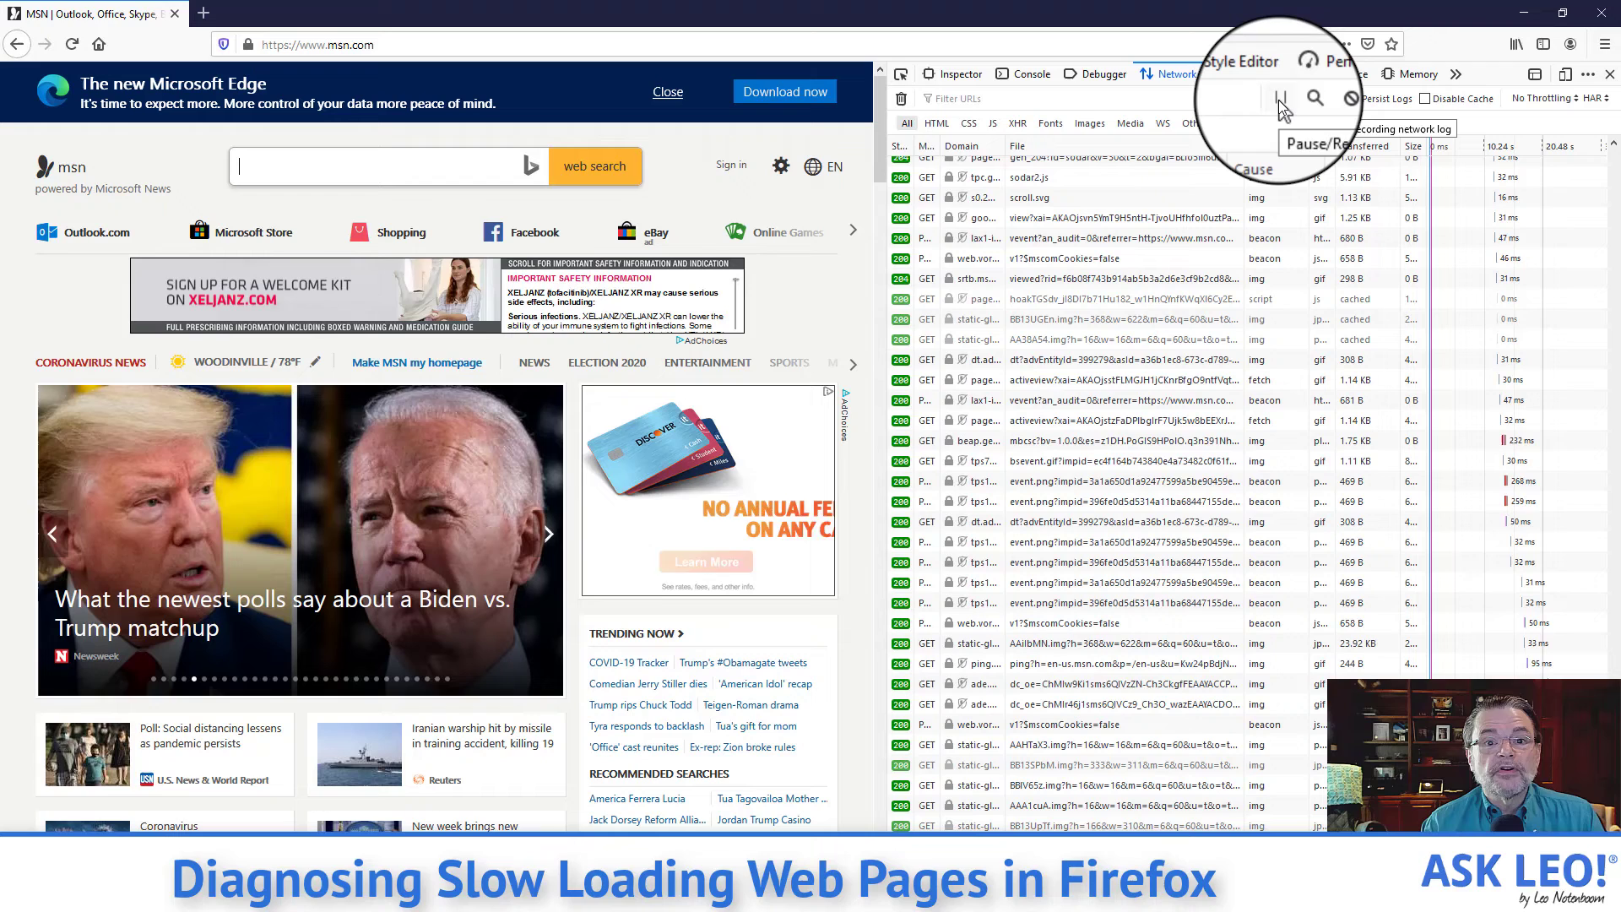
# Pause request logging and widen the panel and waterfall to span most of its width
pyautogui.click(1281, 103)
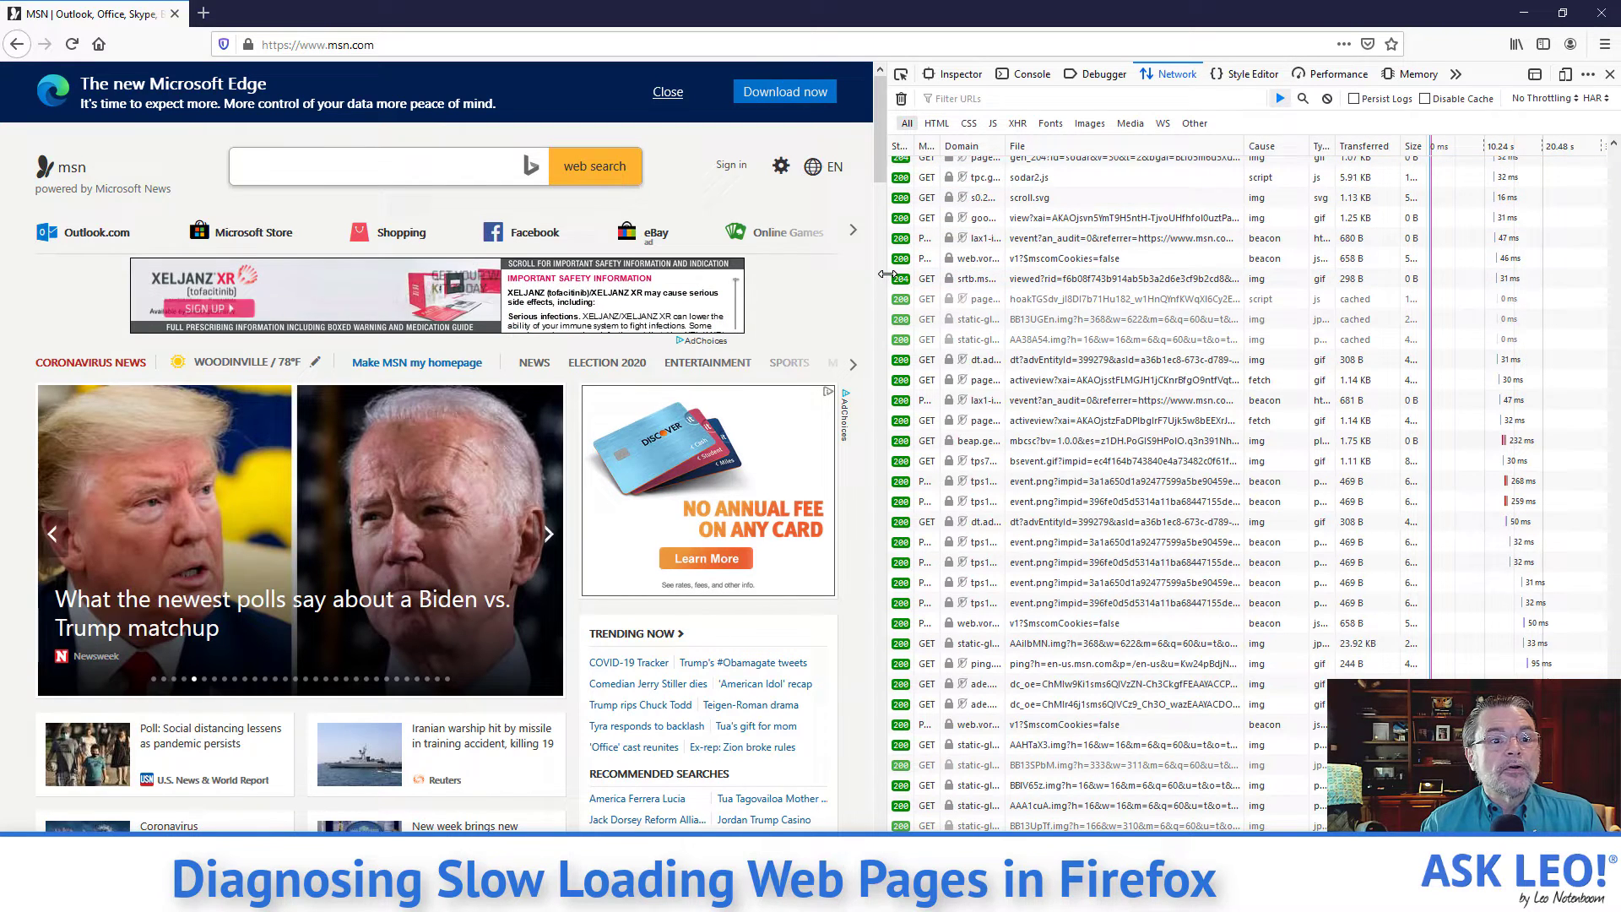
pyautogui.moveTo(885, 281); pyautogui.dragTo(131, 264)
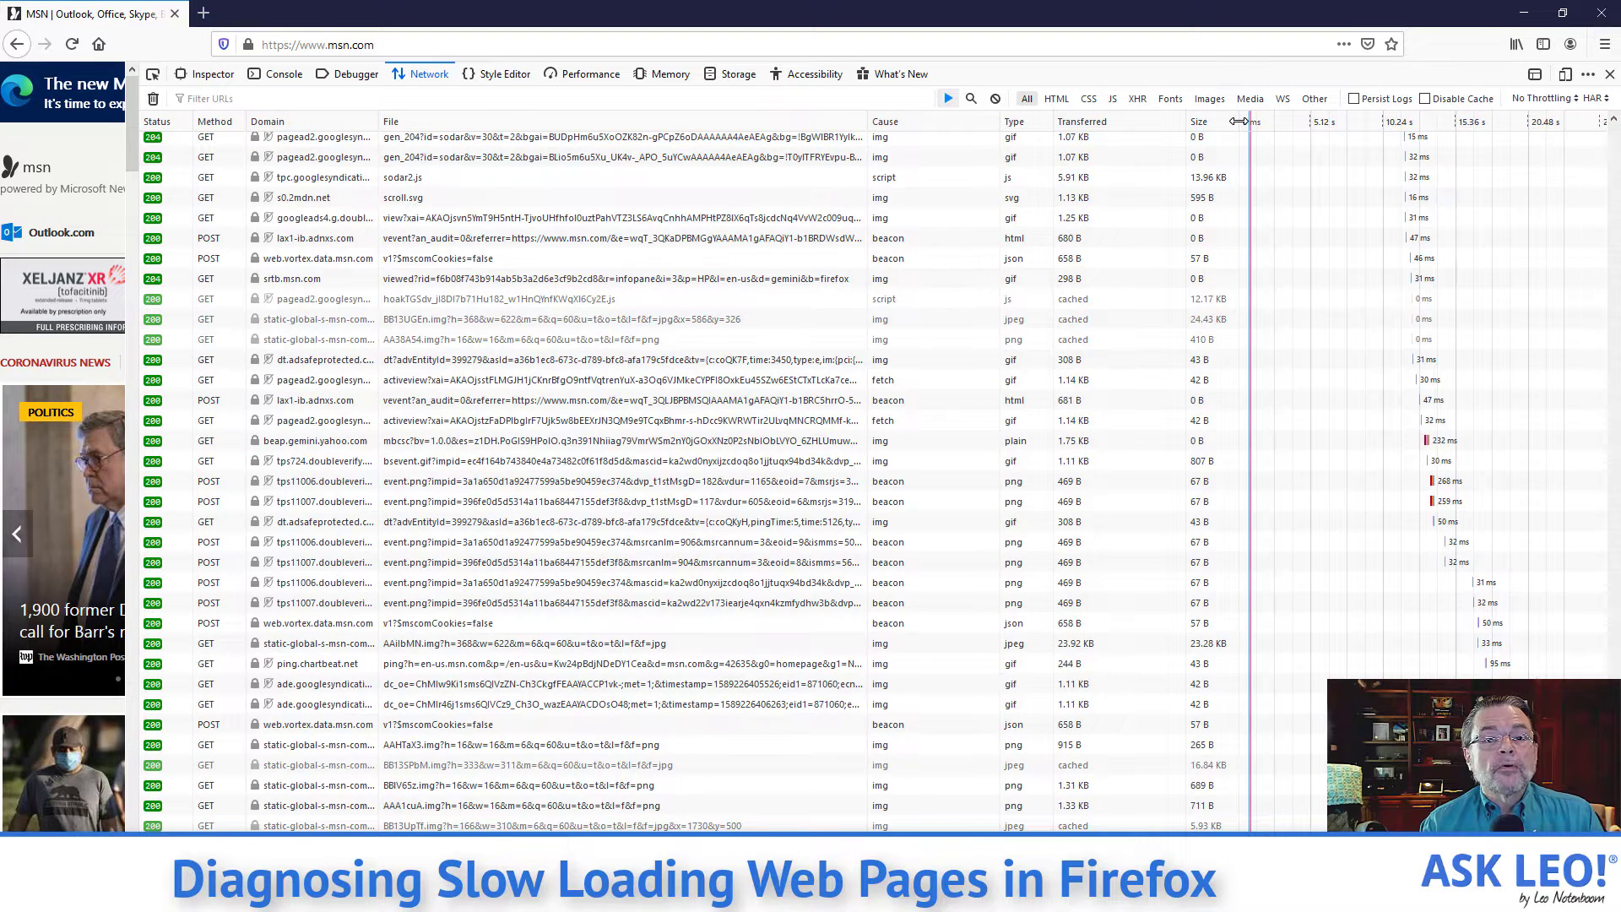
pyautogui.moveTo(1226, 124); pyautogui.dragTo(522, 156)
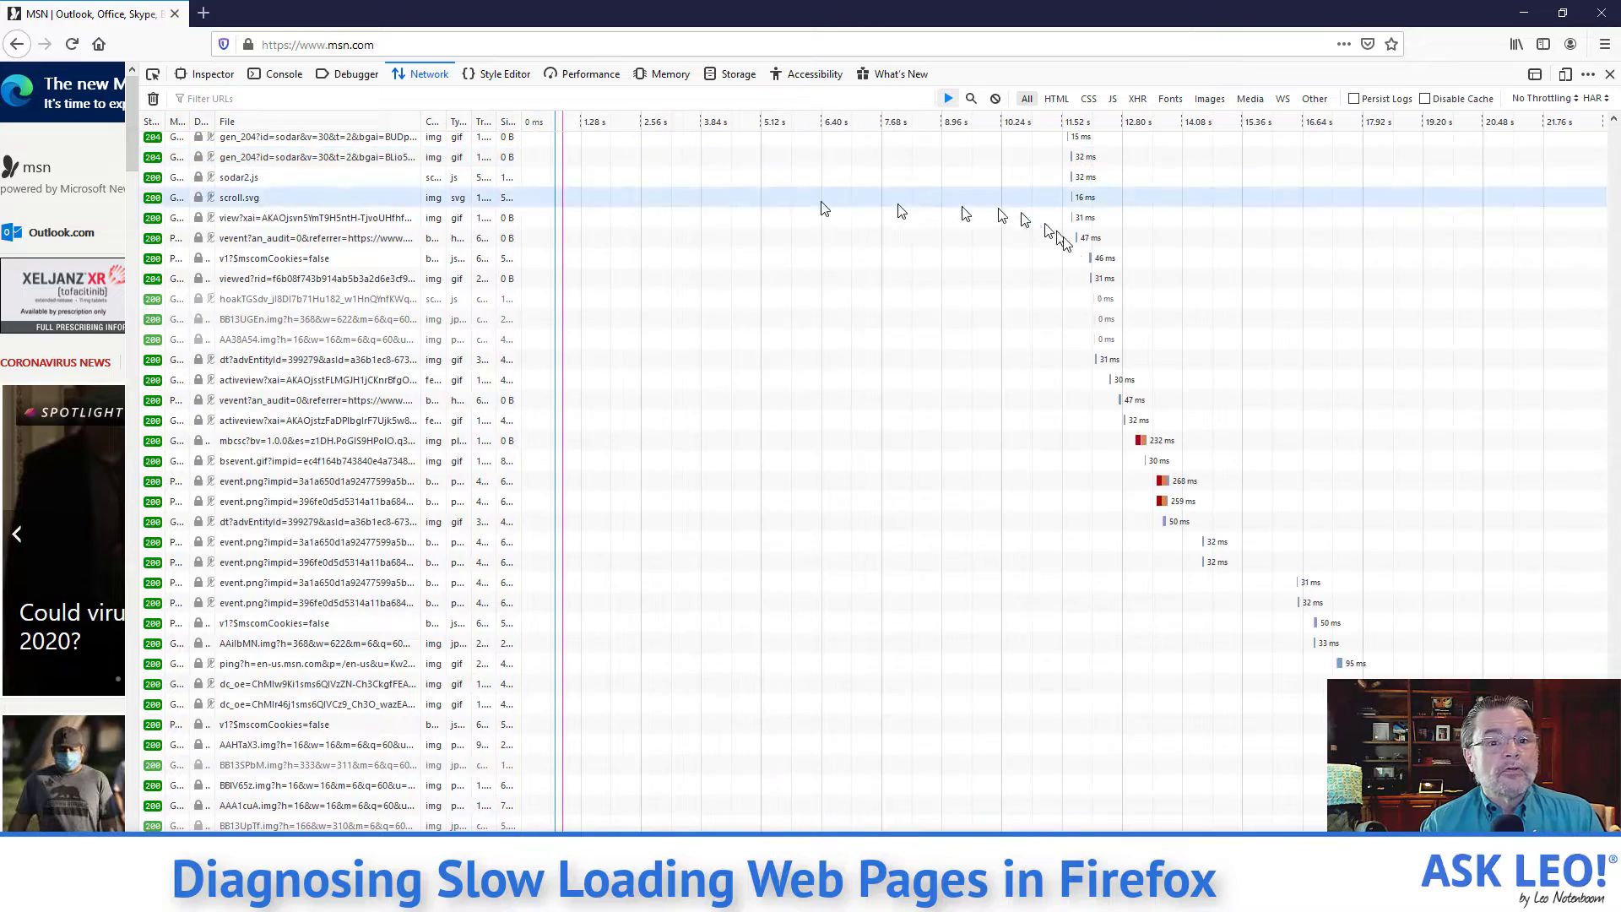
pyautogui.scroll(10, 1404, 535)
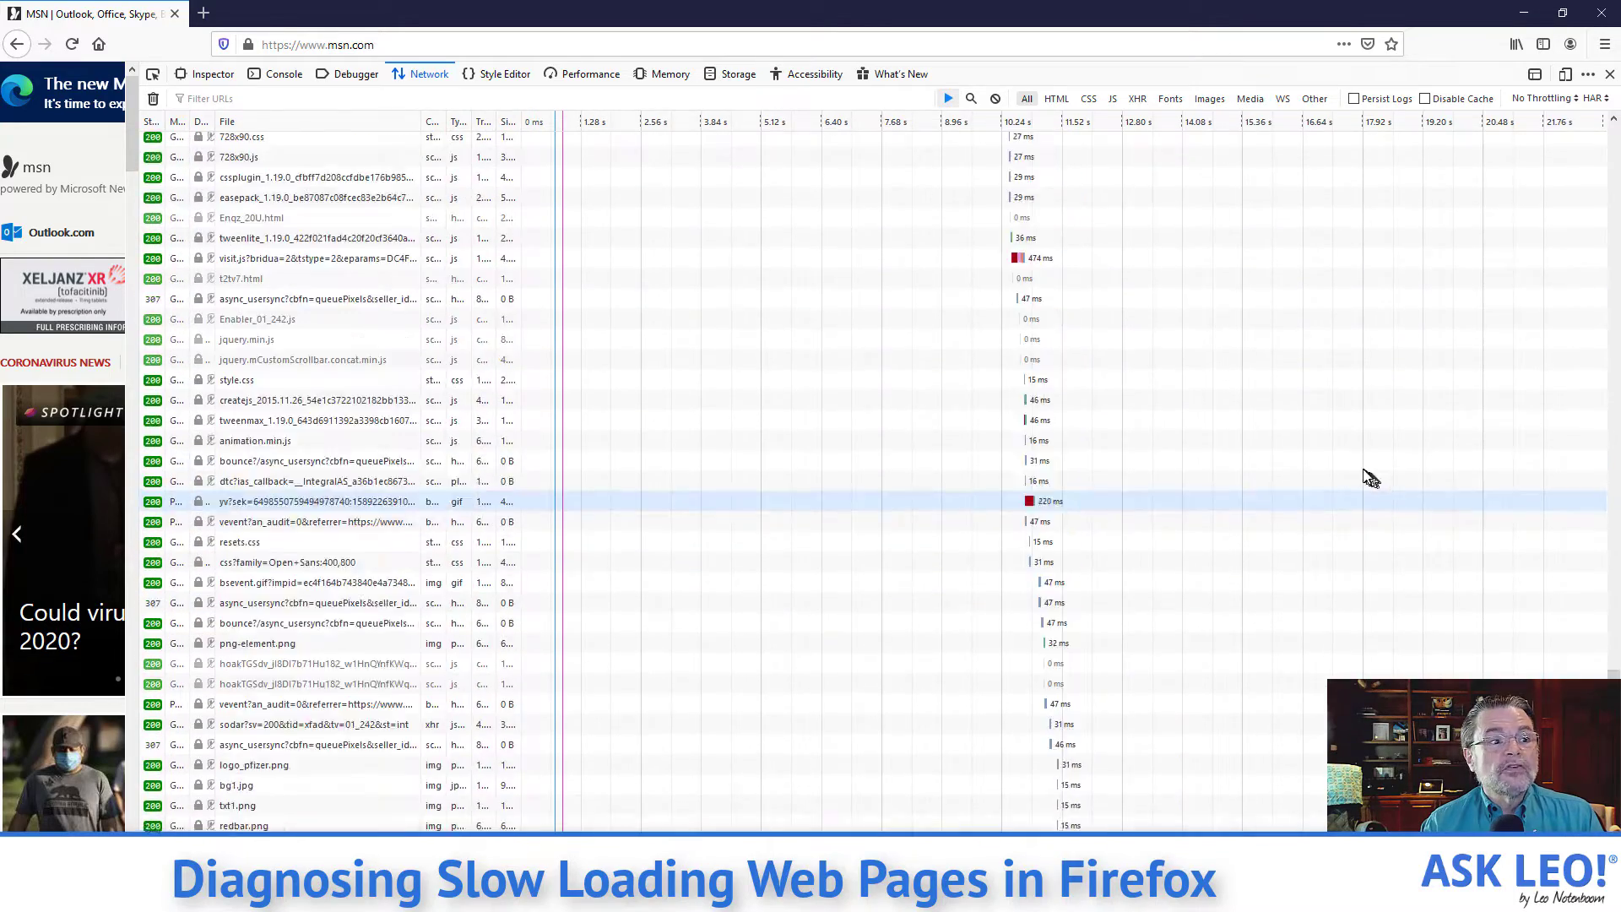
pyautogui.scroll(9, 1244, 425)
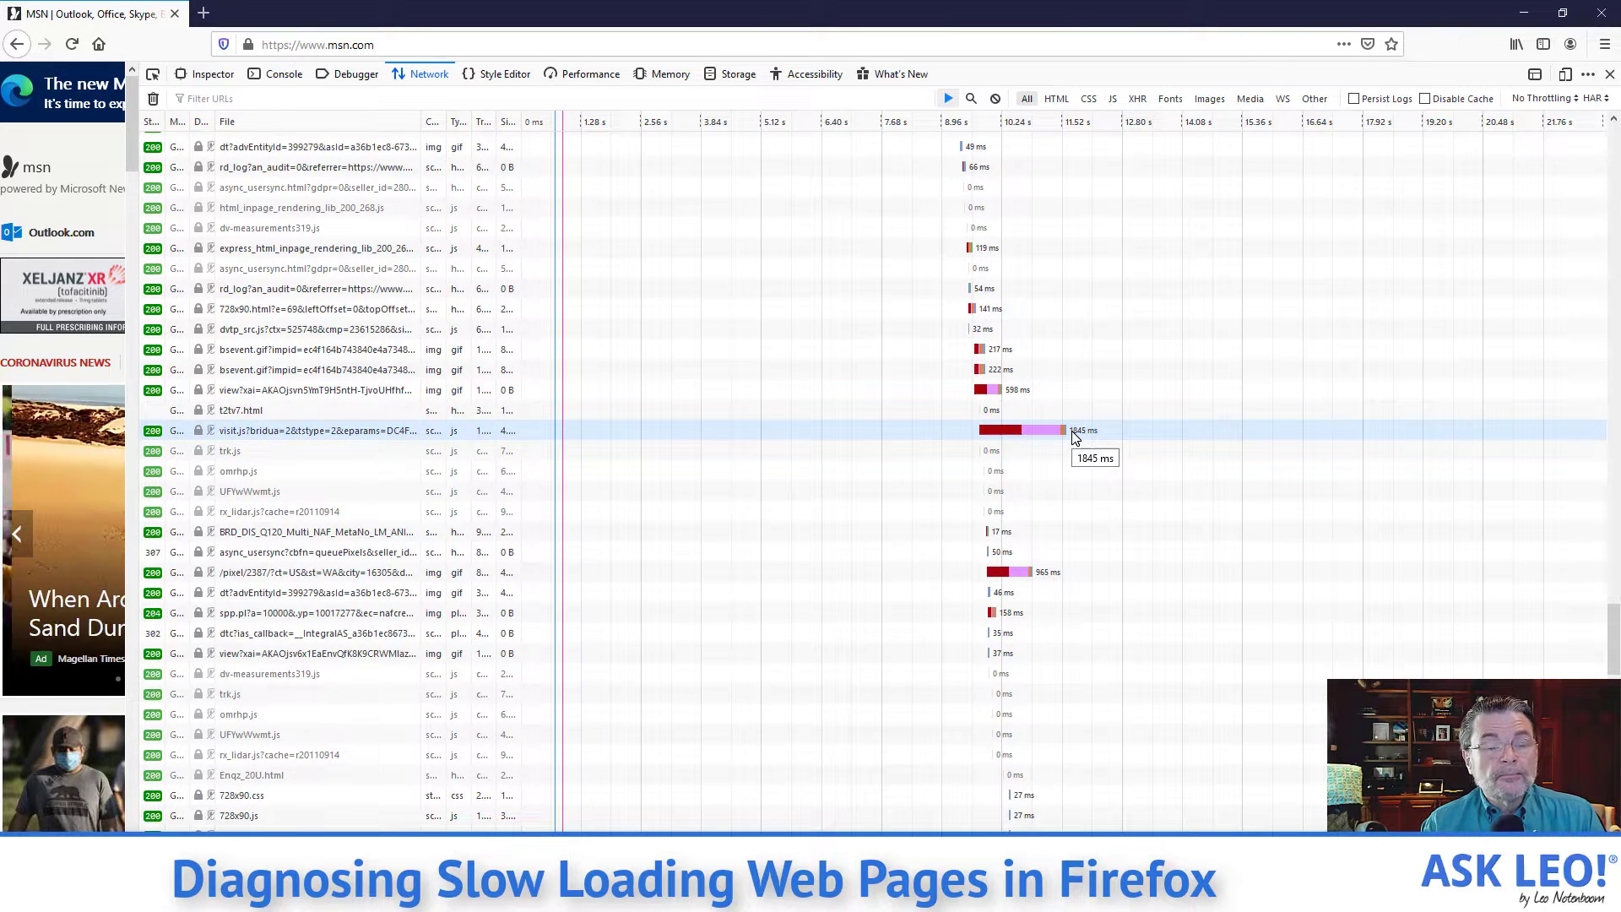
# View the visit.js and v1?$mscomCookies=false timing breakdowns, then close the request details
pyautogui.click(1093, 437)
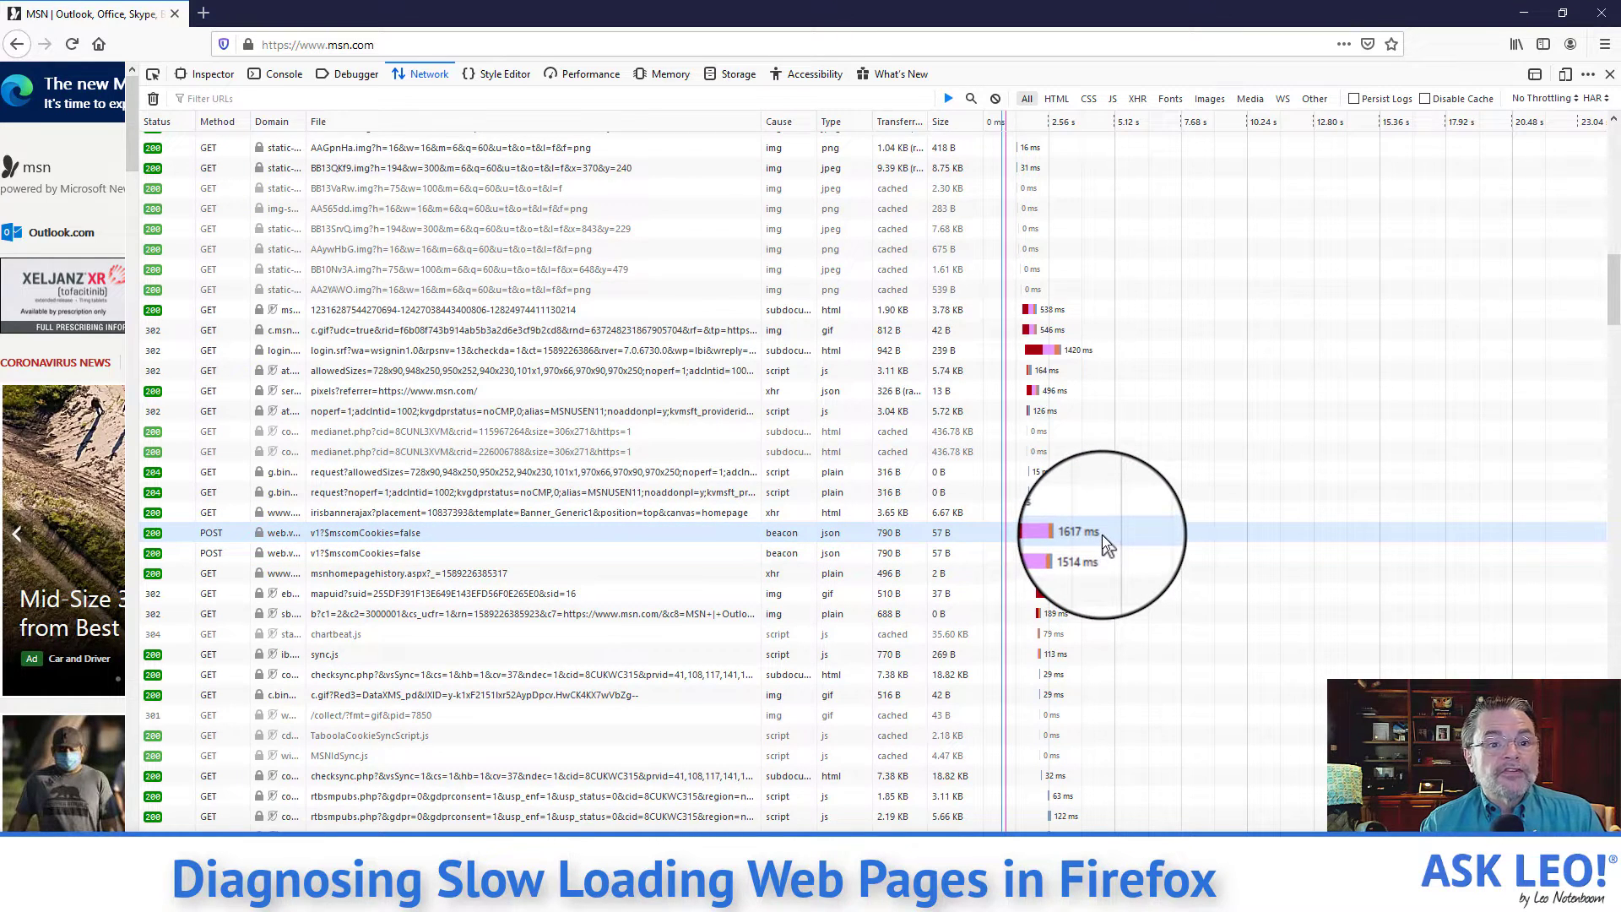
pyautogui.click(1077, 533)
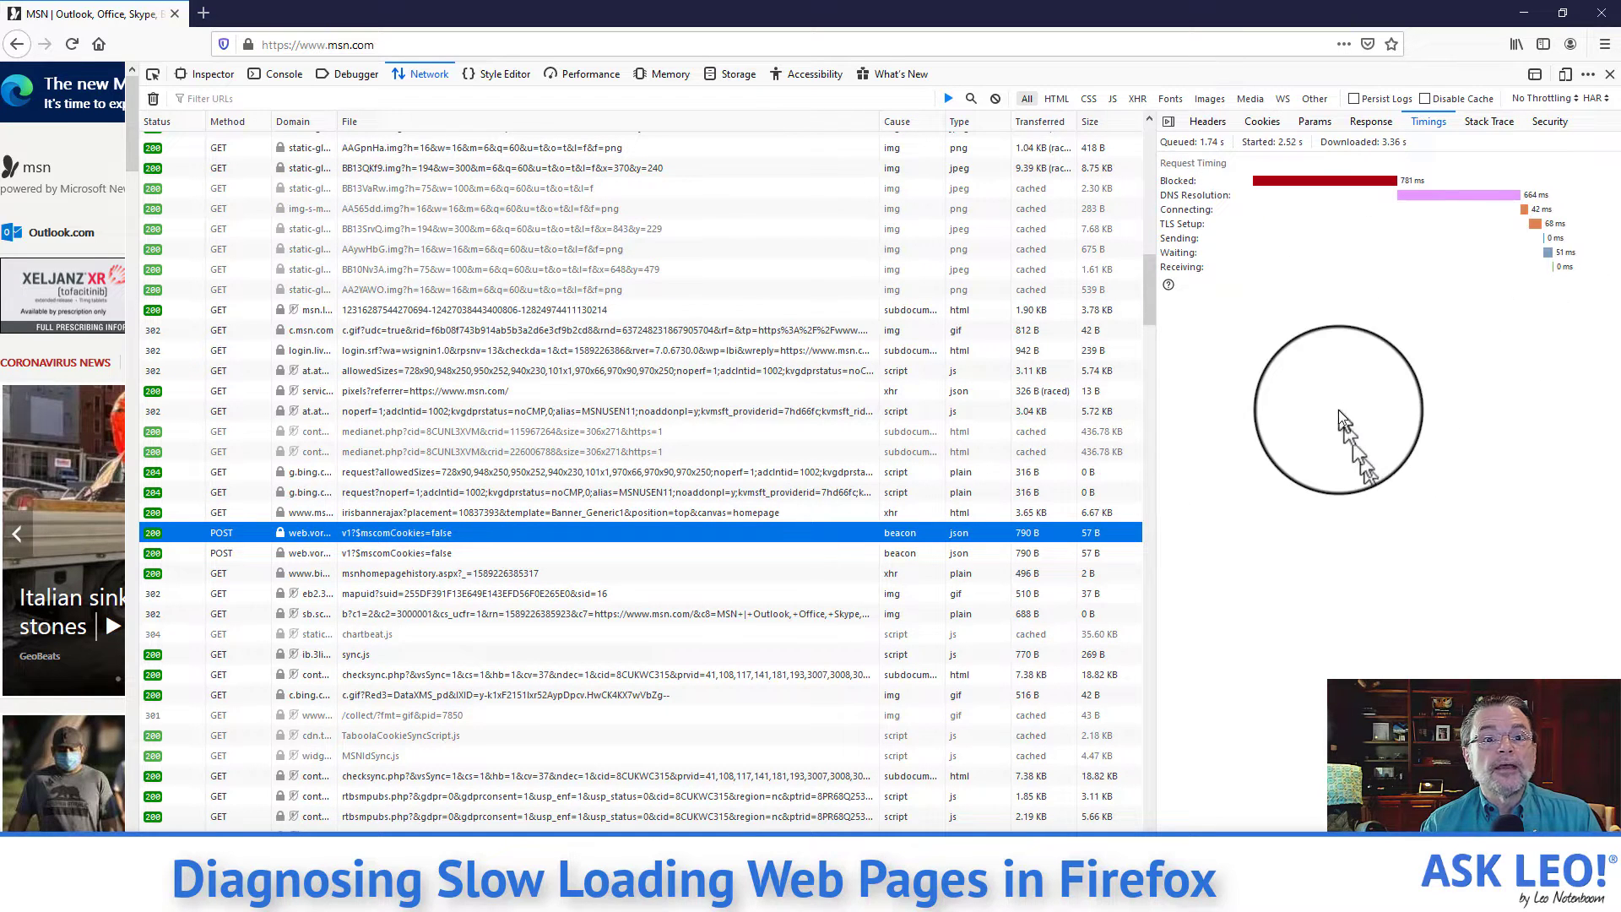
pyautogui.click(1169, 121)
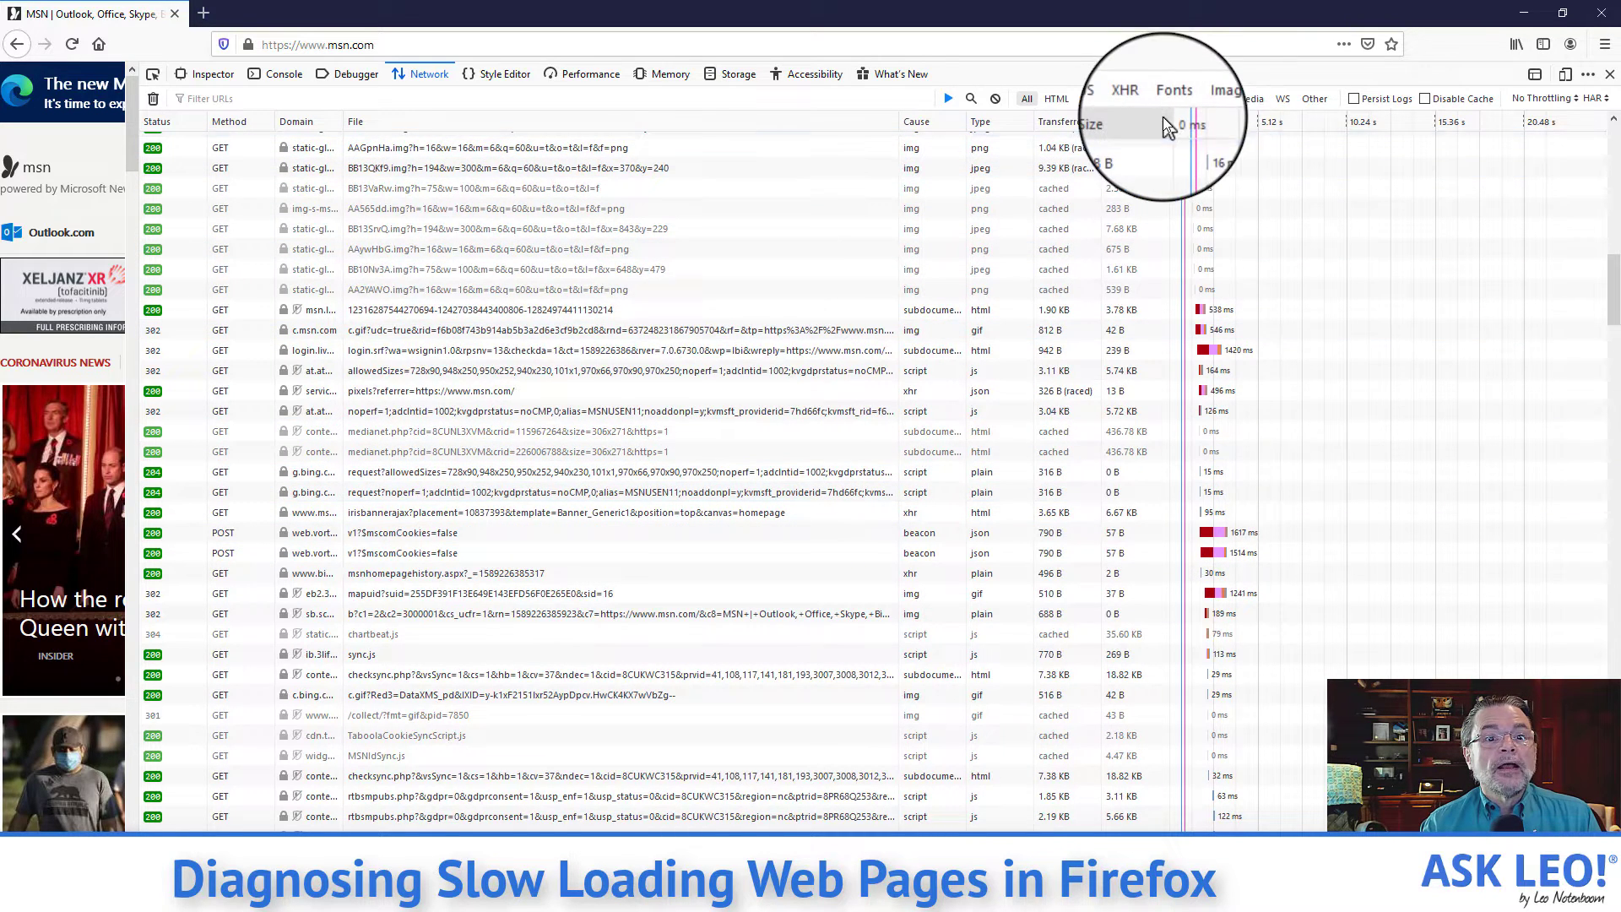
# Narrow the Size column to widen the waterfall and scroll to the top of the msn.com log
pyautogui.moveTo(1172, 120); pyautogui.dragTo(678, 123)
pyautogui.scroll(9, 1174, 359)
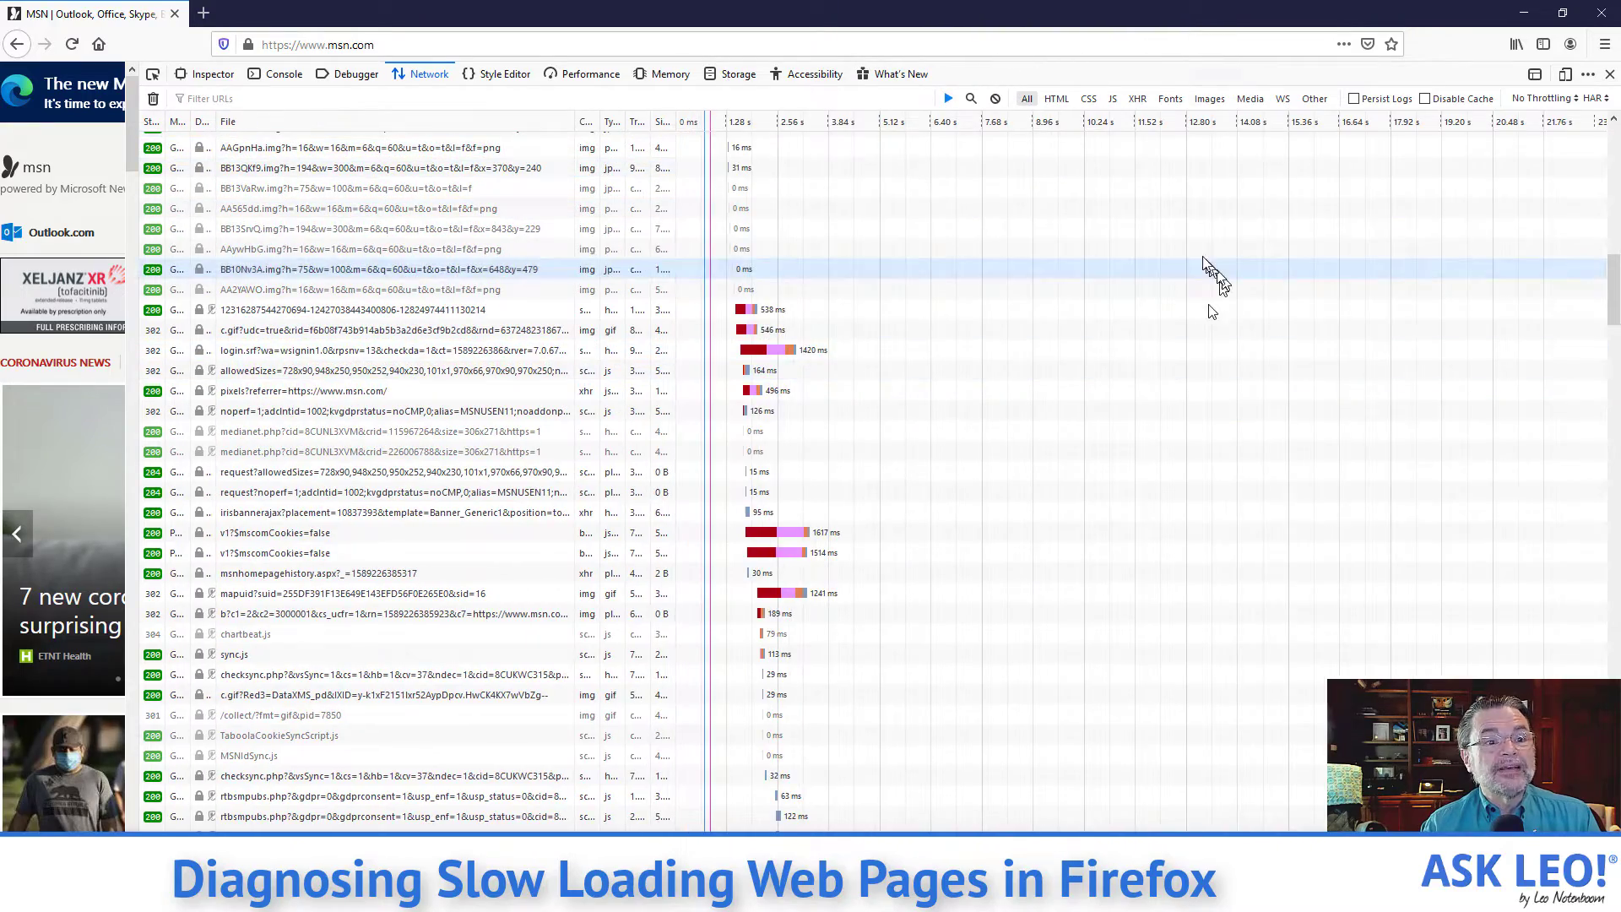
pyautogui.scroll(8, 1153, 251)
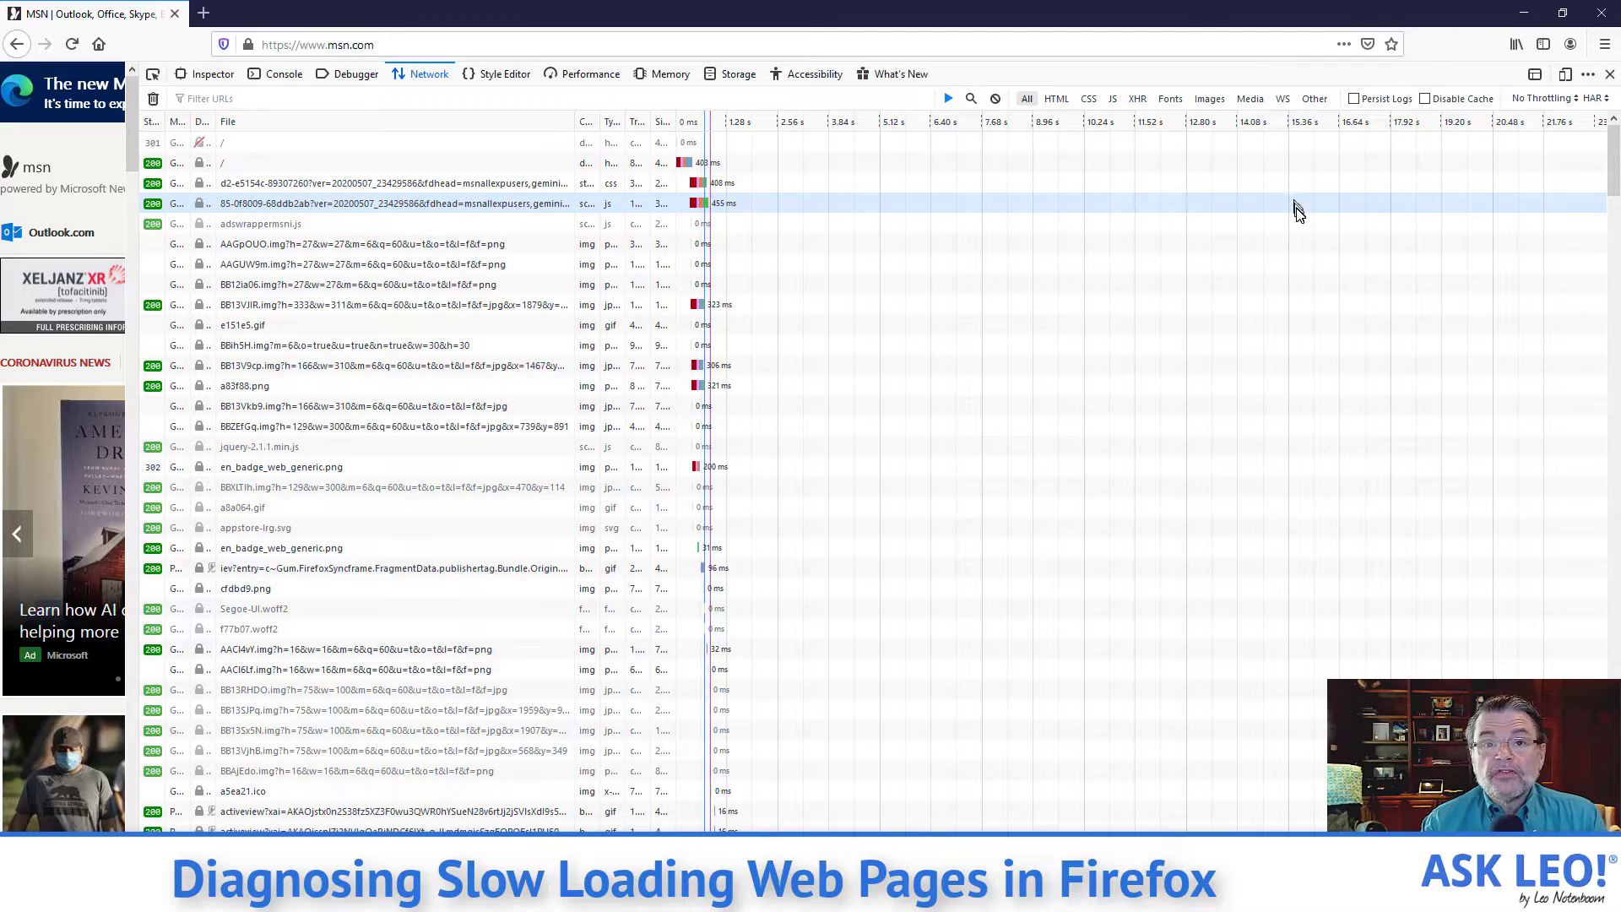
pyautogui.scroll(-10, 1169, 478)
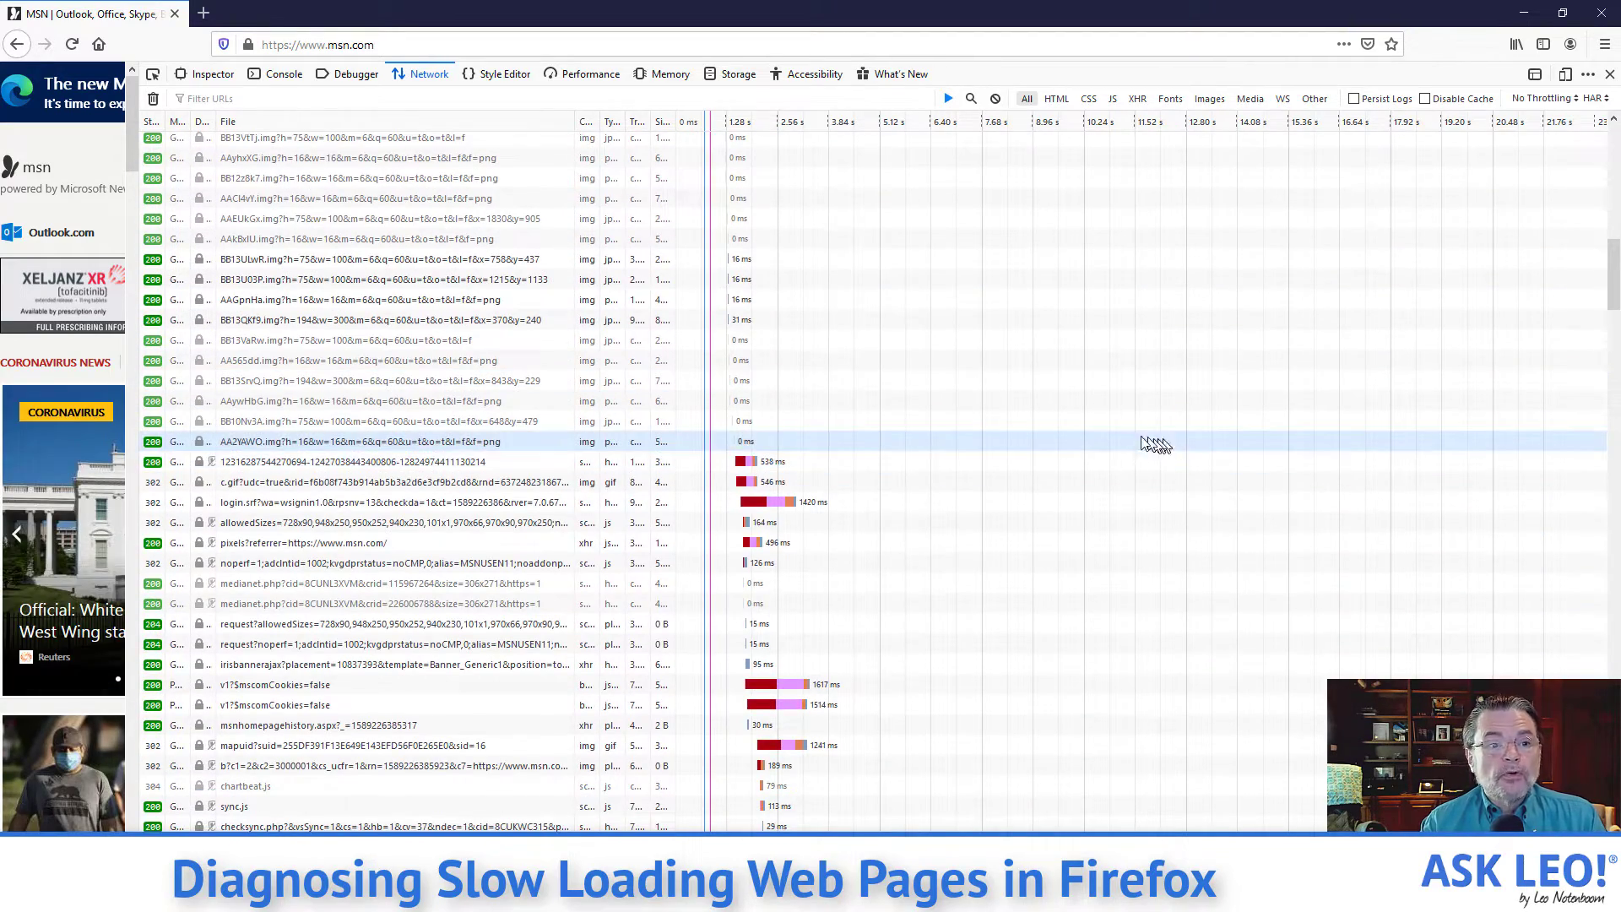
pyautogui.scroll(10, 970, 422)
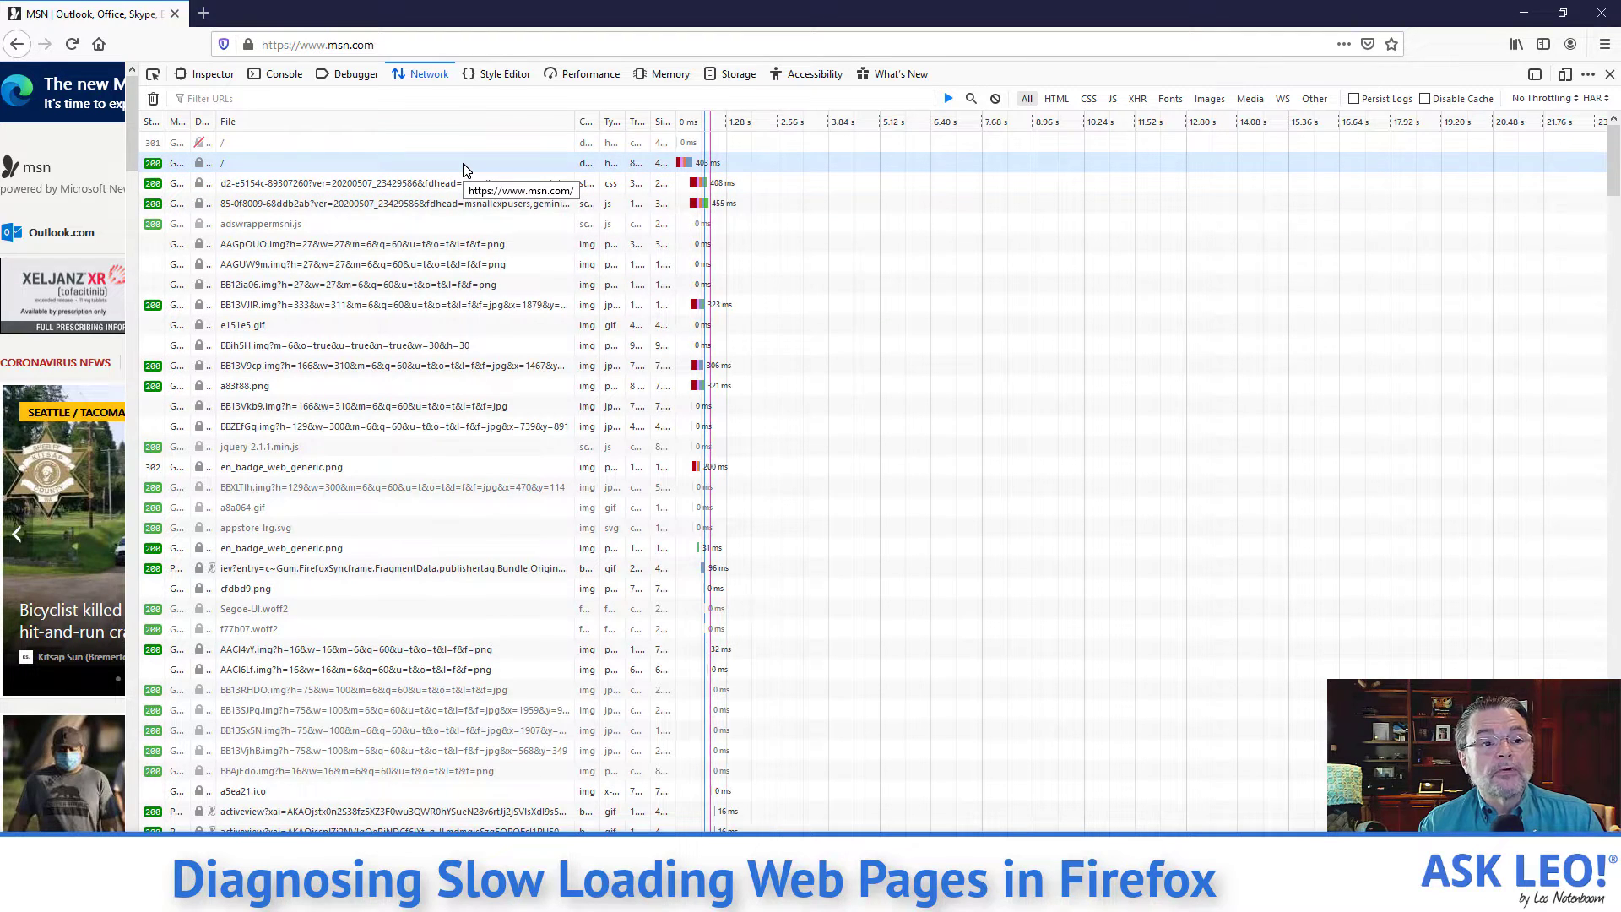
# Inspect the '/' document's timings (110 ms blocked, 173 ms waiting), then close the details
pyautogui.click(463, 165)
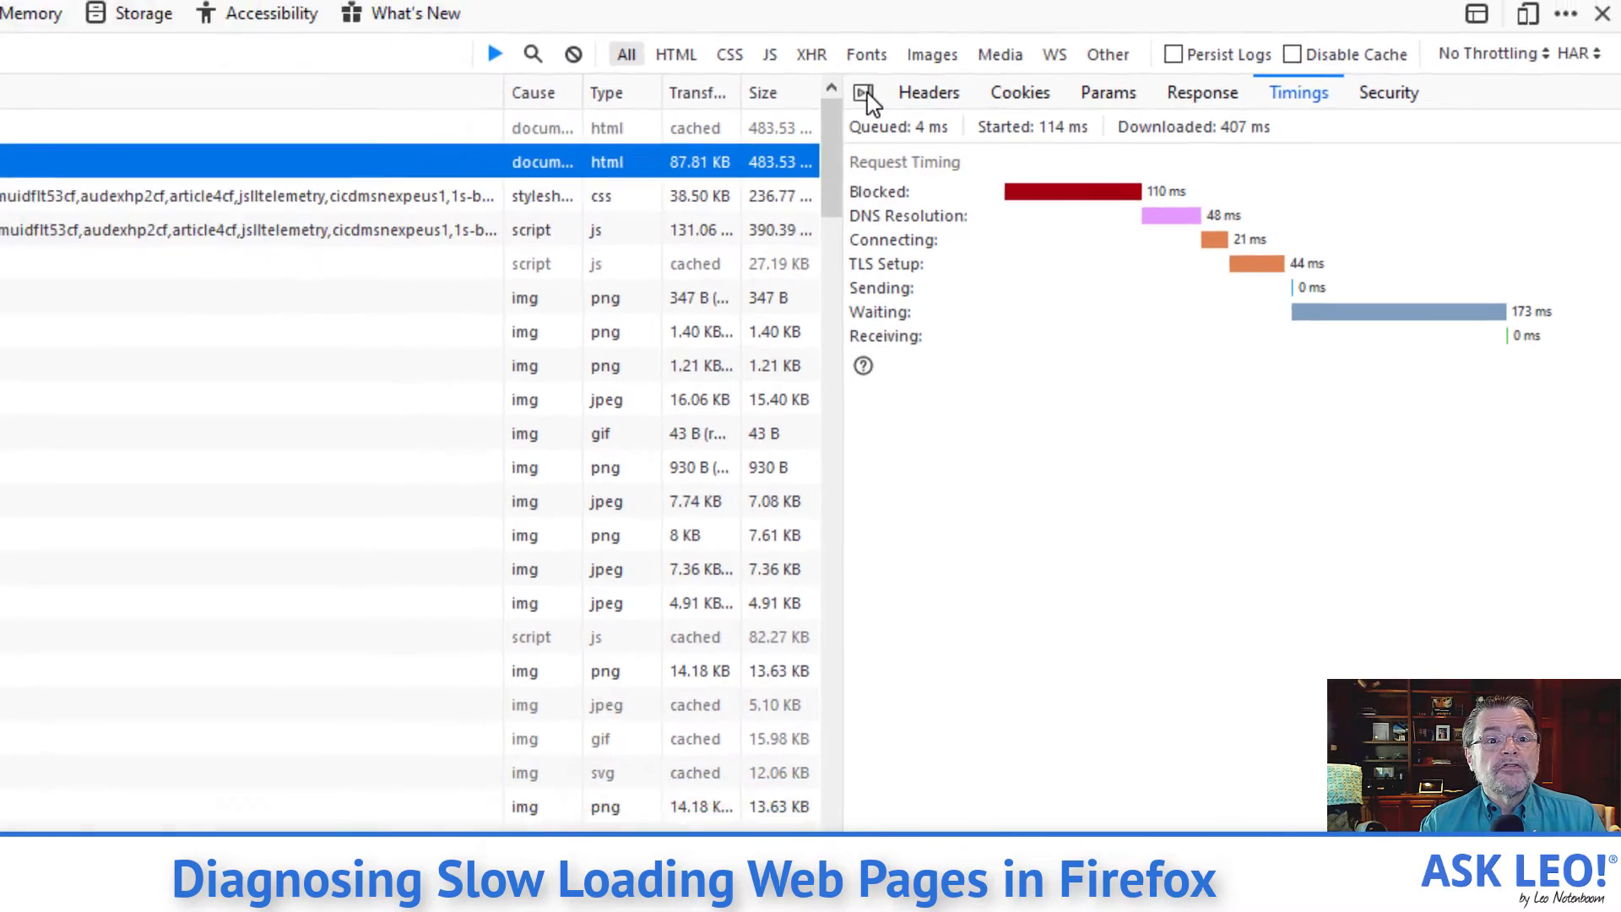
pyautogui.click(797, 86)
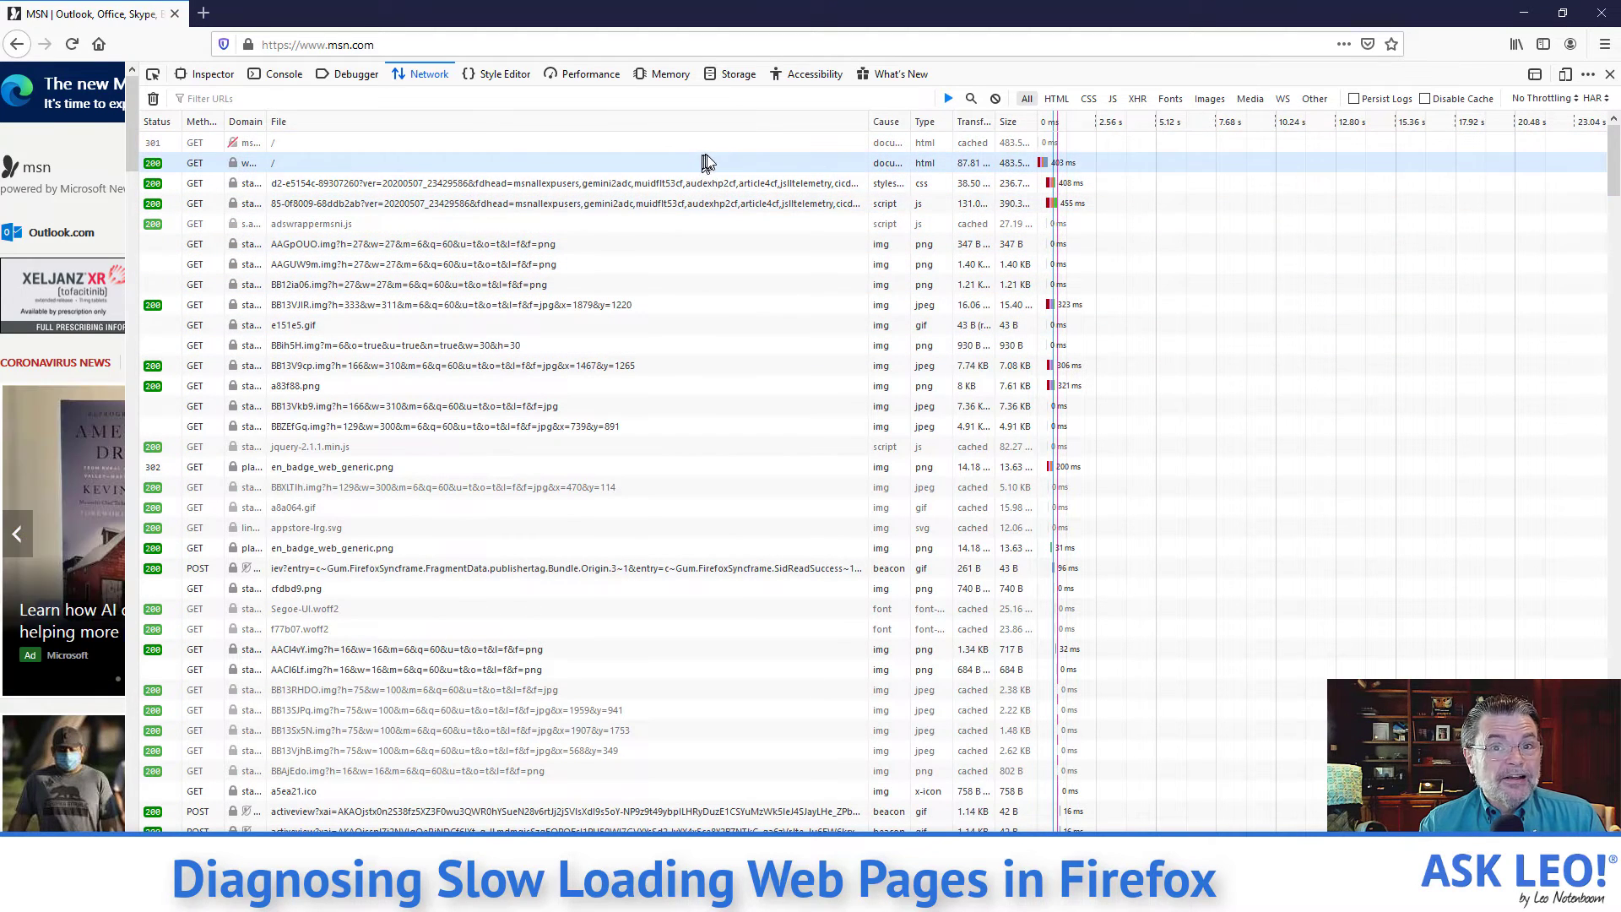
pyautogui.moveTo(762, 353)
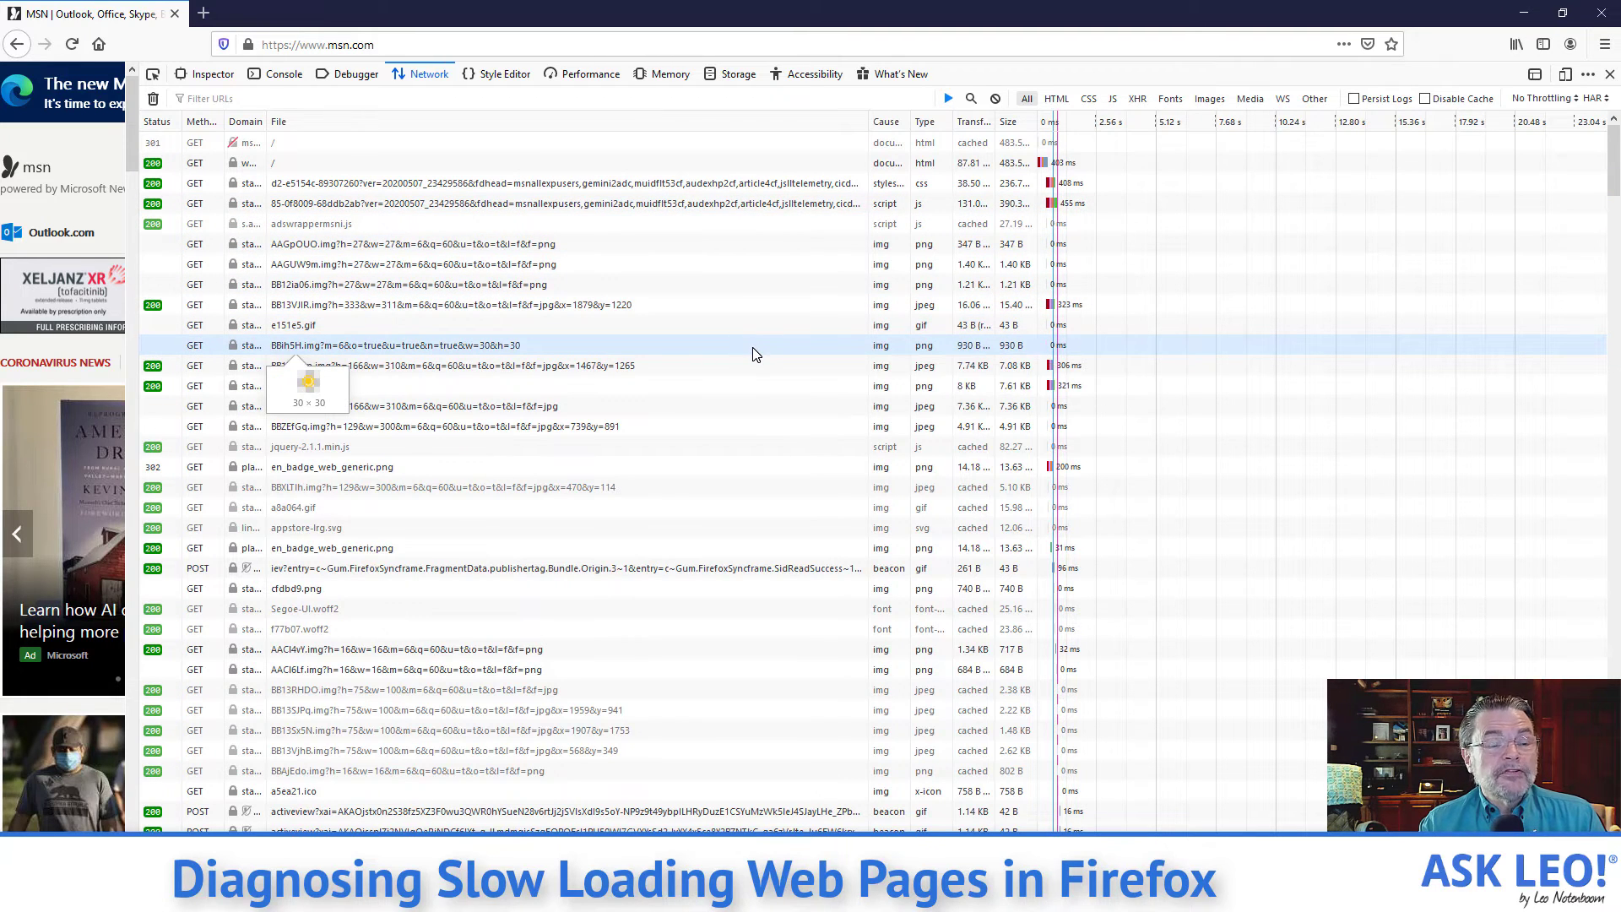
pyautogui.scroll(-6, 695, 439)
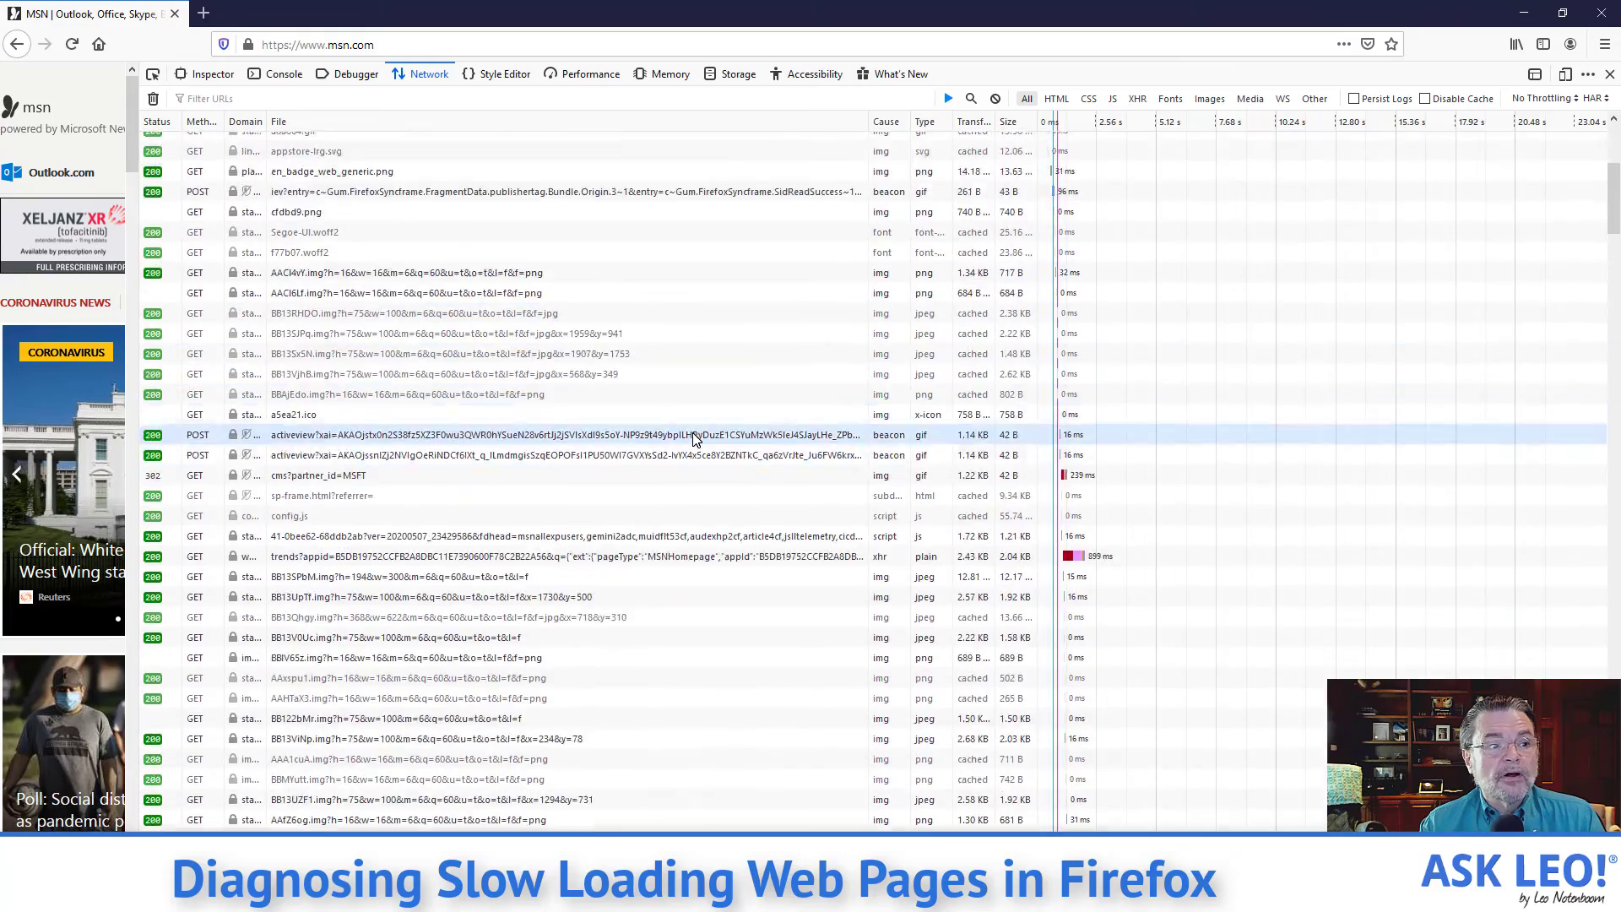
pyautogui.scroll(-10, 695, 438)
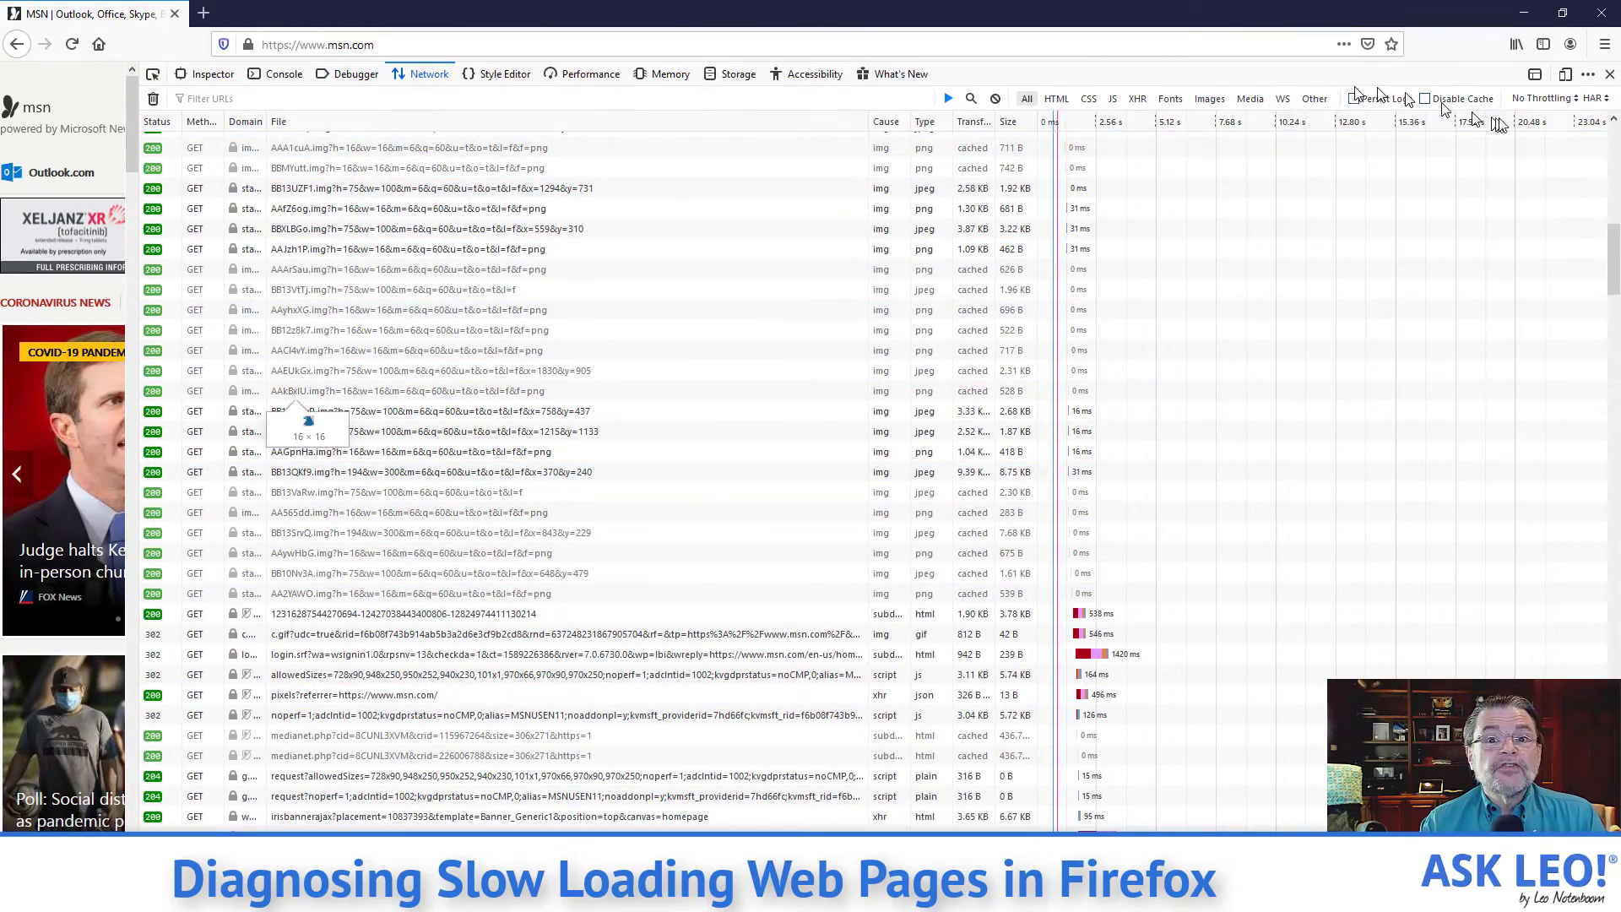
# Close Developer Tools and go back to the askleo.com home page with Home
pyautogui.click(1610, 76)
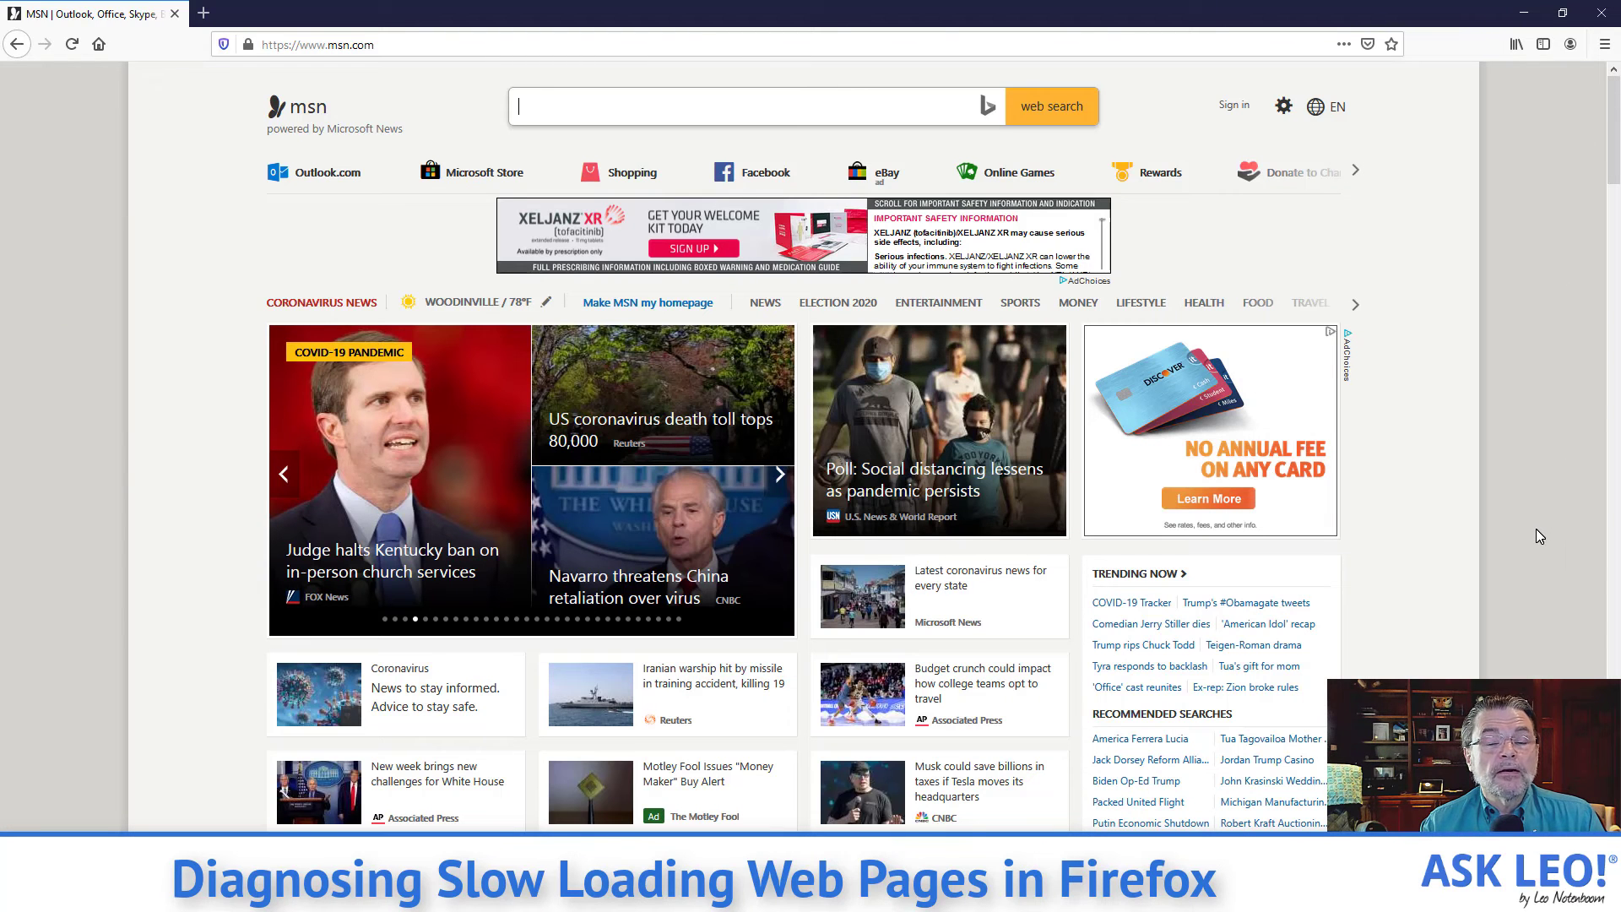
pyautogui.click(100, 45)
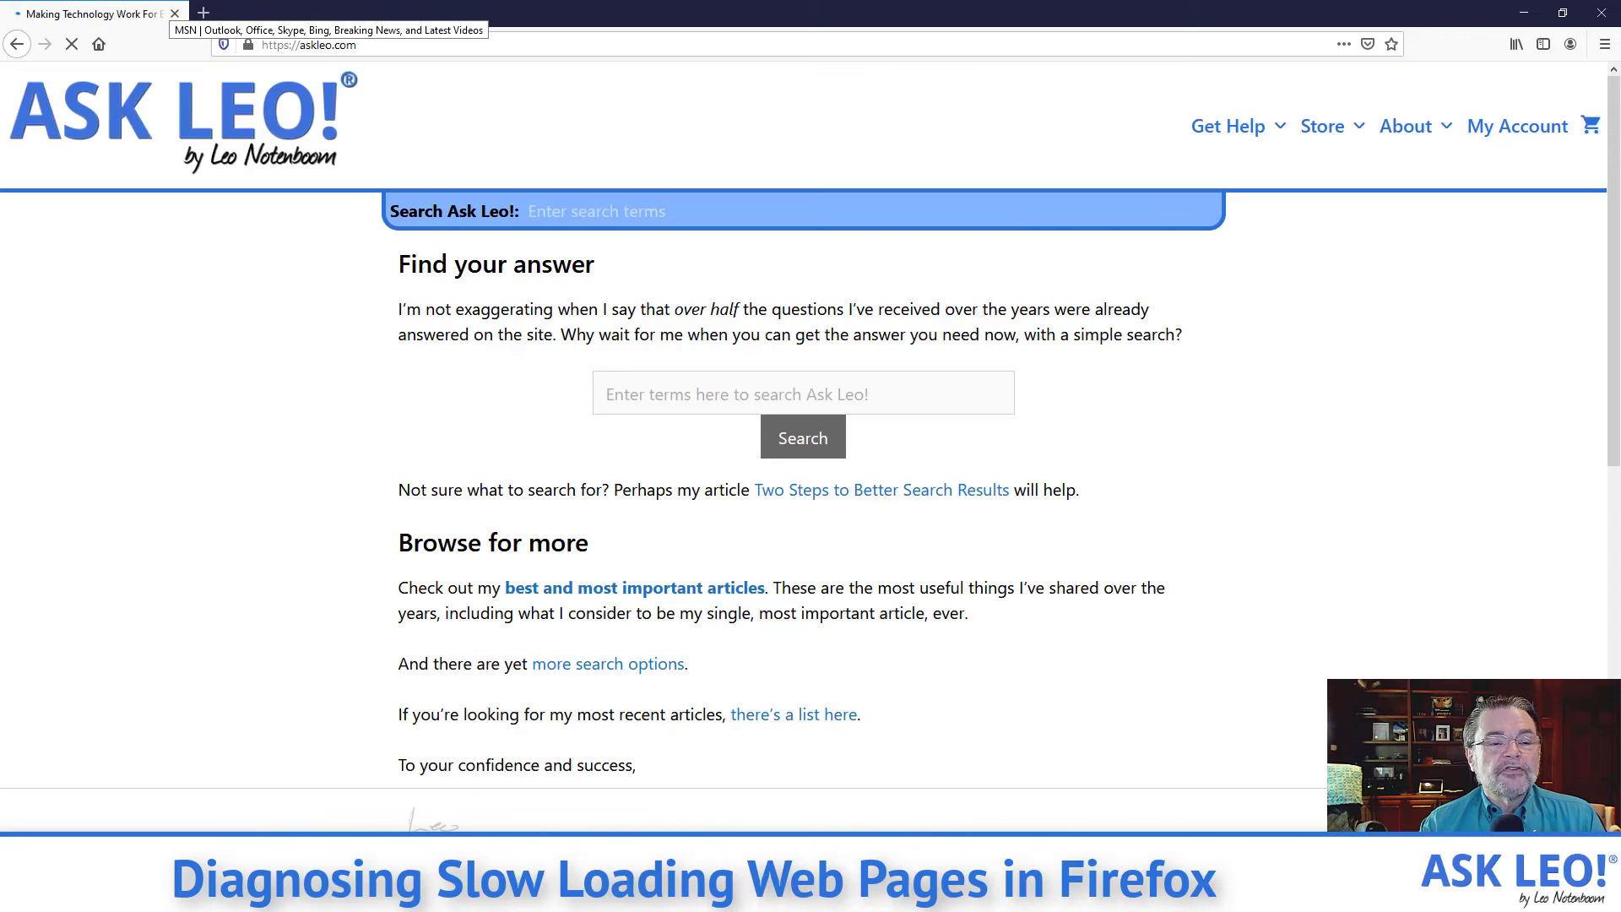